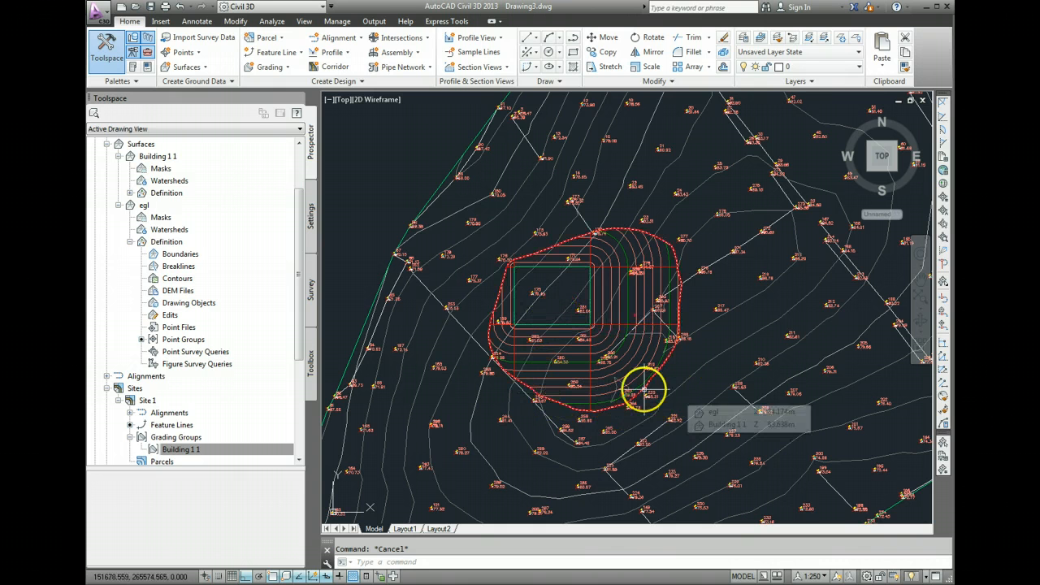
Inspect the building grading surface and its outer feature line in 3D in the Object Viewer using the Conceptual visual style
{"action": "left_click", "coordinate": [608, 406]}
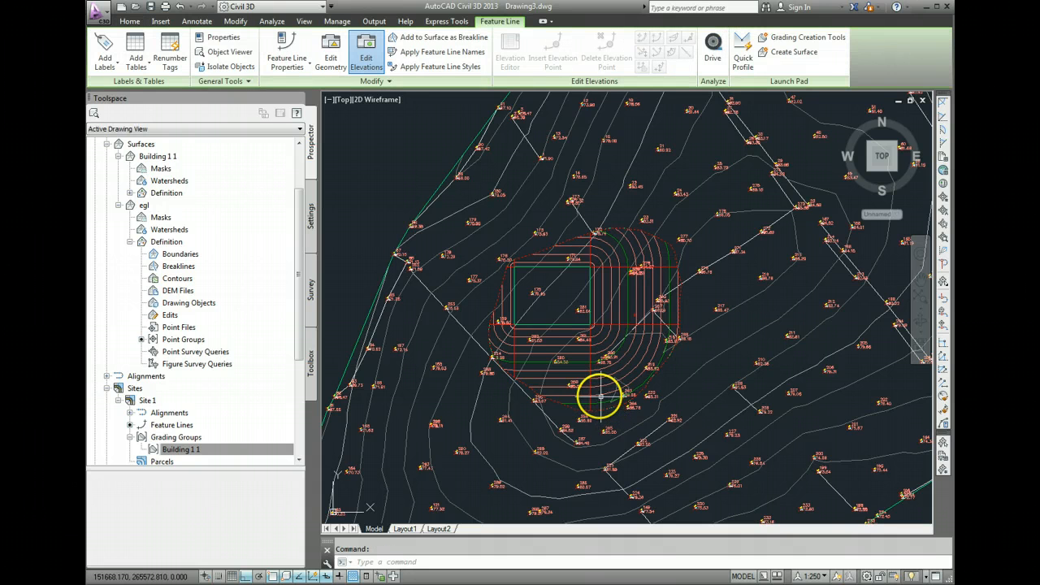
{"action": "left_click", "coordinate": [600, 396]}
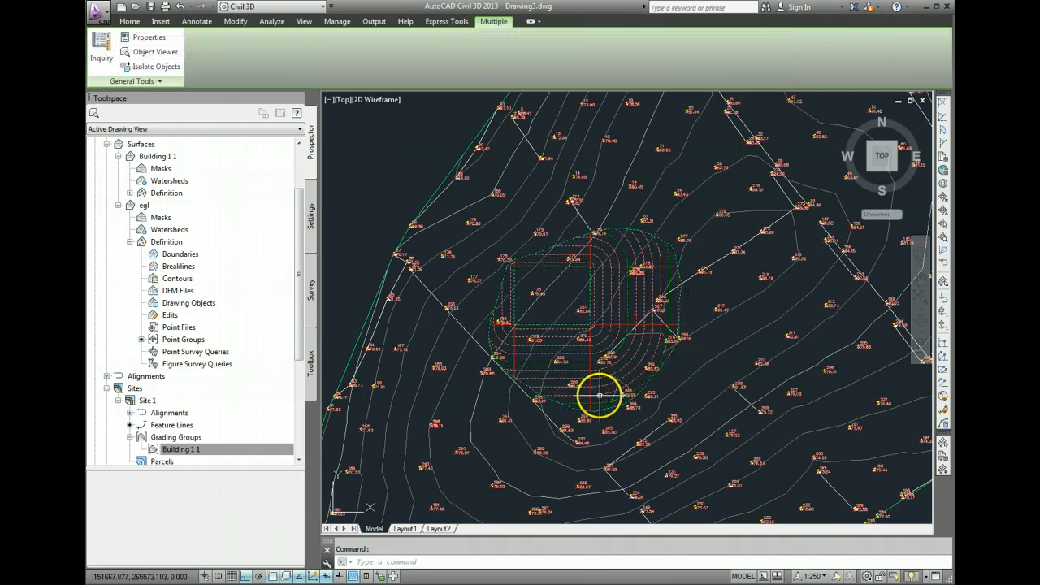
{"action": "left_click", "coordinate": [156, 53]}
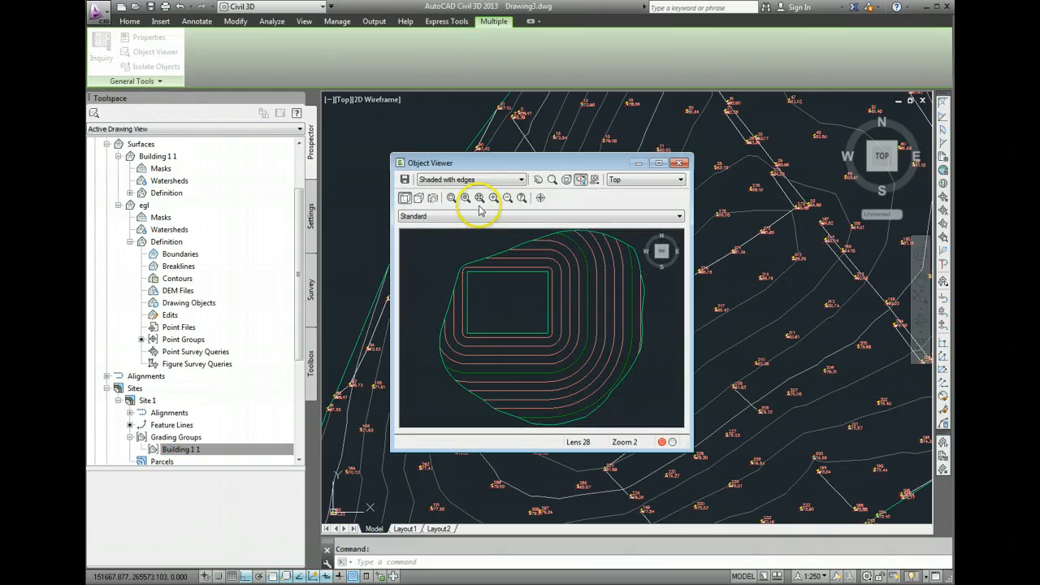
{"action": "left_click", "coordinate": [512, 180]}
{"action": "left_click", "coordinate": [466, 213]}
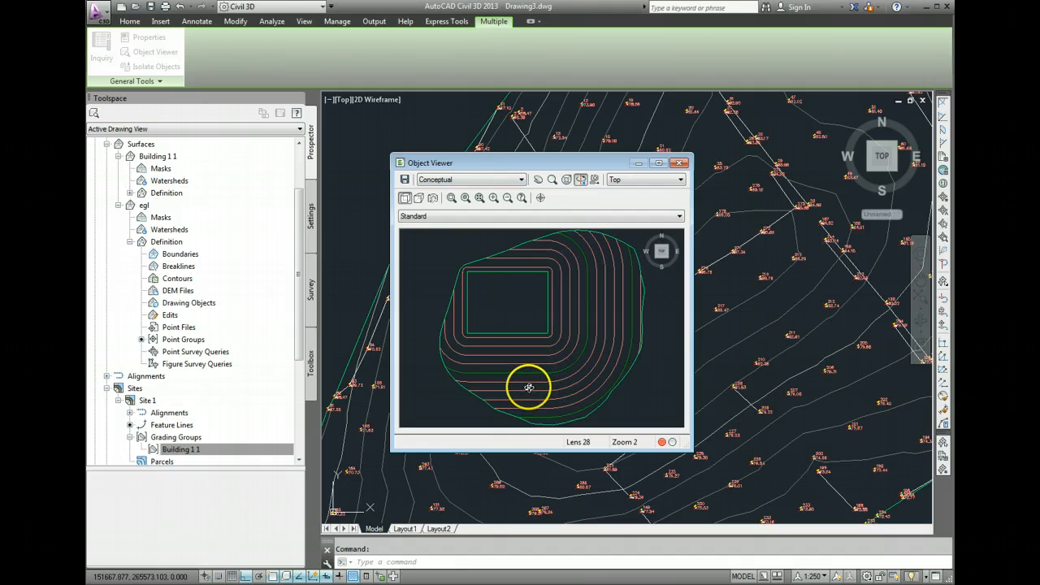
{"action": "mouse_move", "coordinate": [529, 388]}
{"action": "left_mouse_down"}
{"action": "mouse_move", "coordinate": [536, 332]}
{"action": "mouse_move", "coordinate": [550, 319]}
{"action": "mouse_move", "coordinate": [552, 366]}
{"action": "mouse_move", "coordinate": [587, 324]}
{"action": "mouse_move", "coordinate": [585, 288]}
{"action": "mouse_move", "coordinate": [557, 325]}
{"action": "mouse_move", "coordinate": [576, 363]}
{"action": "mouse_move", "coordinate": [598, 366]}
{"action": "mouse_move", "coordinate": [575, 298]}
{"action": "mouse_move", "coordinate": [620, 304]}
{"action": "mouse_move", "coordinate": [590, 311]}
{"action": "mouse_move", "coordinate": [557, 357]}
{"action": "mouse_move", "coordinate": [576, 377]}
{"action": "left_mouse_up"}
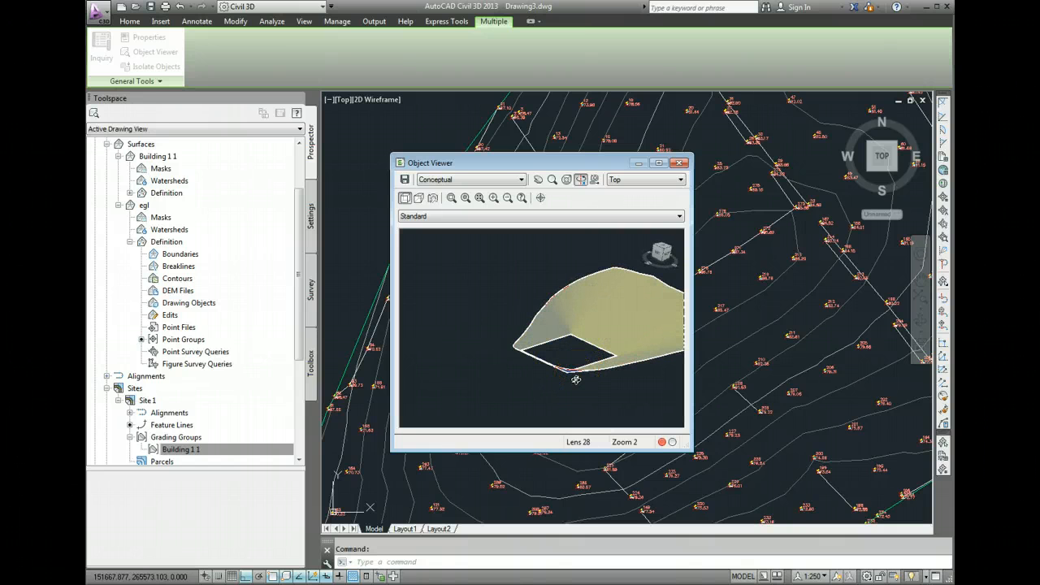
{"action": "left_click", "coordinate": [680, 162]}
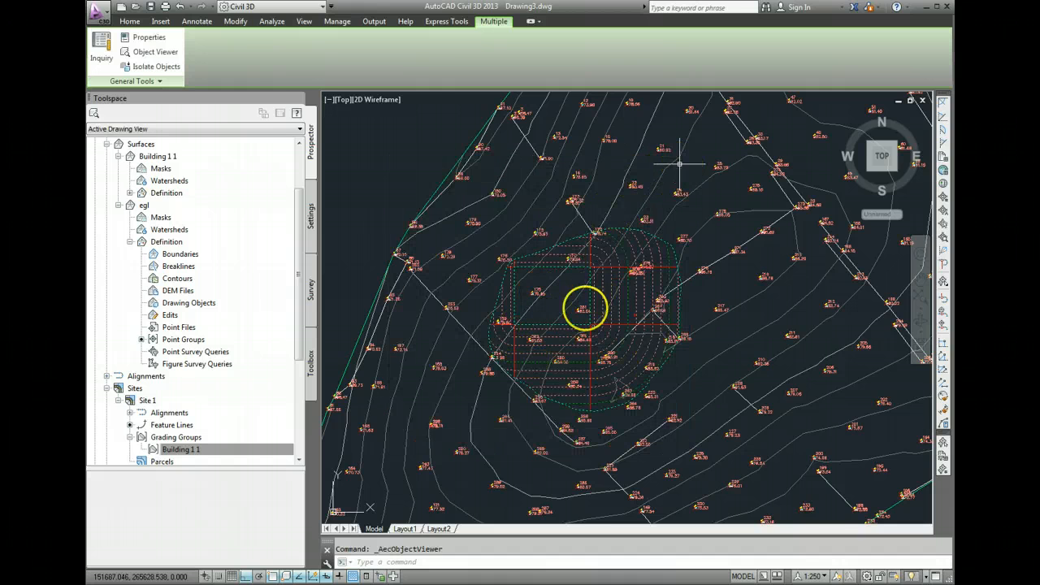
{"action": "scroll", "coordinate": [583, 307], "scroll_direction": "up", "scroll_amount": 4}
{"action": "scroll", "coordinate": [515, 399], "scroll_direction": "down", "scroll_amount": 2}
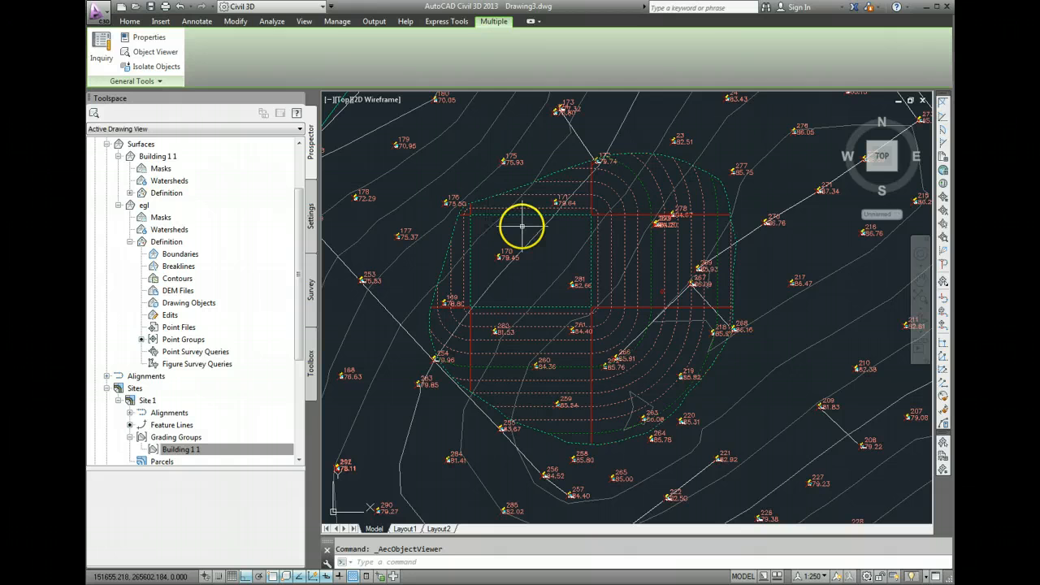
{"action": "key", "text": "Escape"}
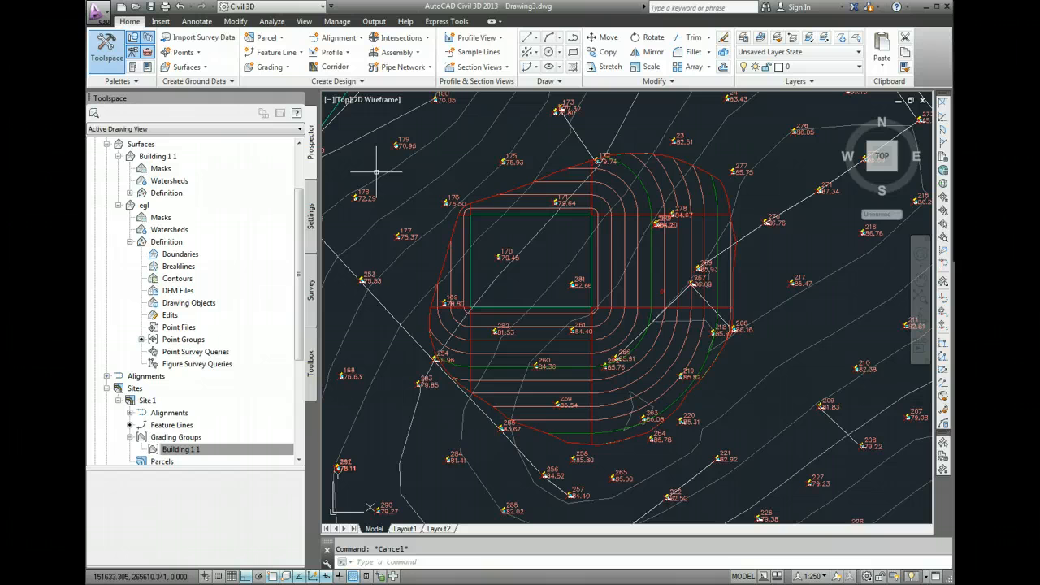
Create a grading infill inside the rectangular building pad
{"action": "left_click", "coordinate": [288, 68]}
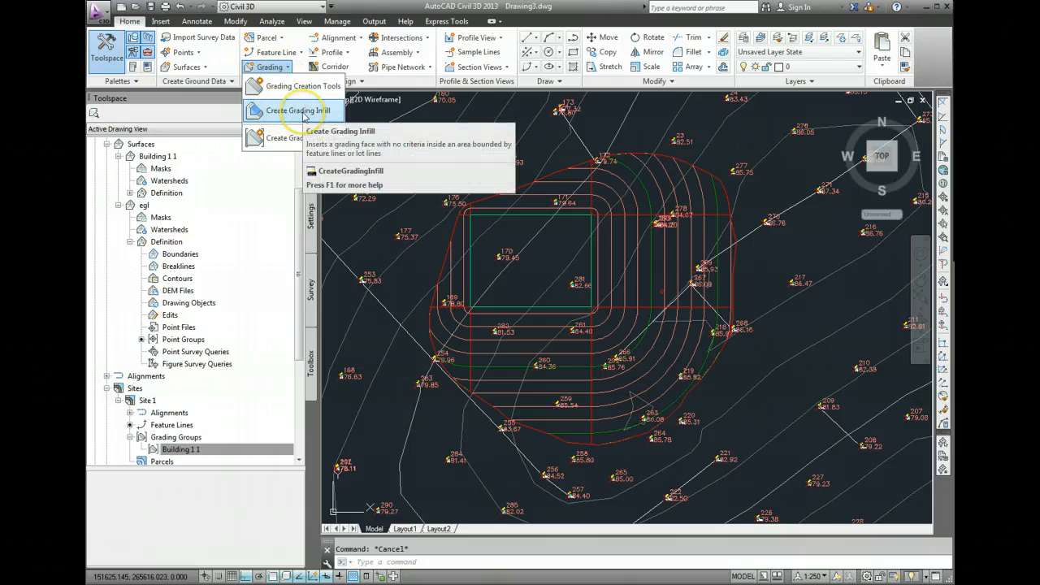
{"action": "left_click", "coordinate": [298, 112]}
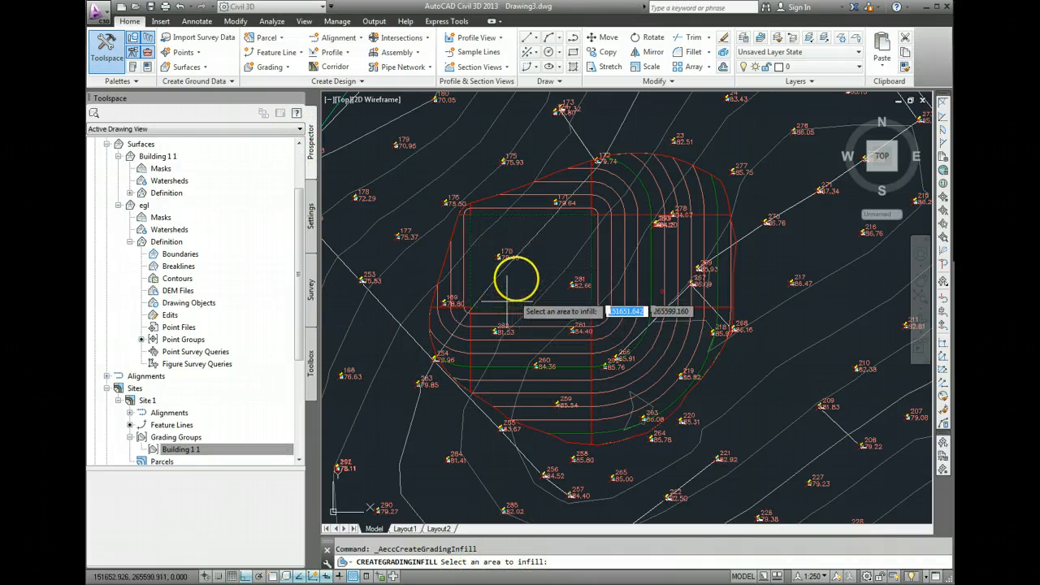
{"action": "left_click", "coordinate": [528, 262]}
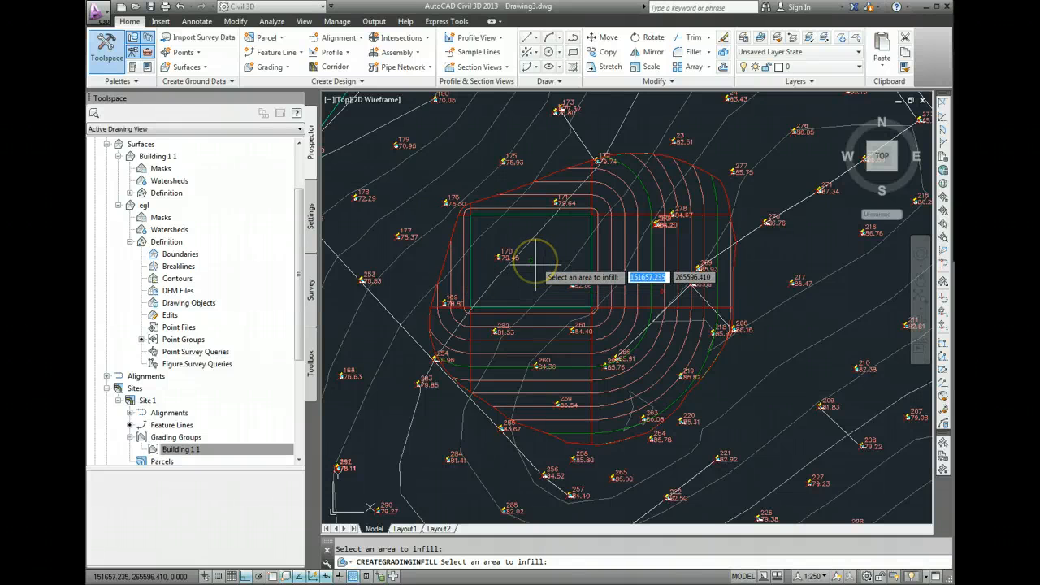
{"action": "scroll", "coordinate": [535, 262], "scroll_direction": "up", "scroll_amount": 2}
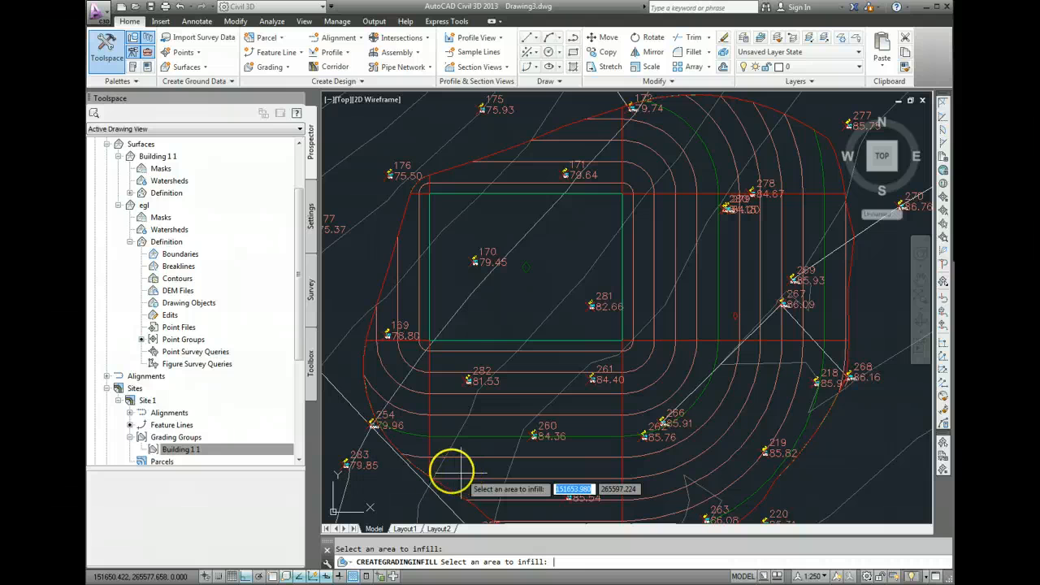
{"action": "left_click", "coordinate": [492, 286]}
{"action": "key", "text": "Escape"}
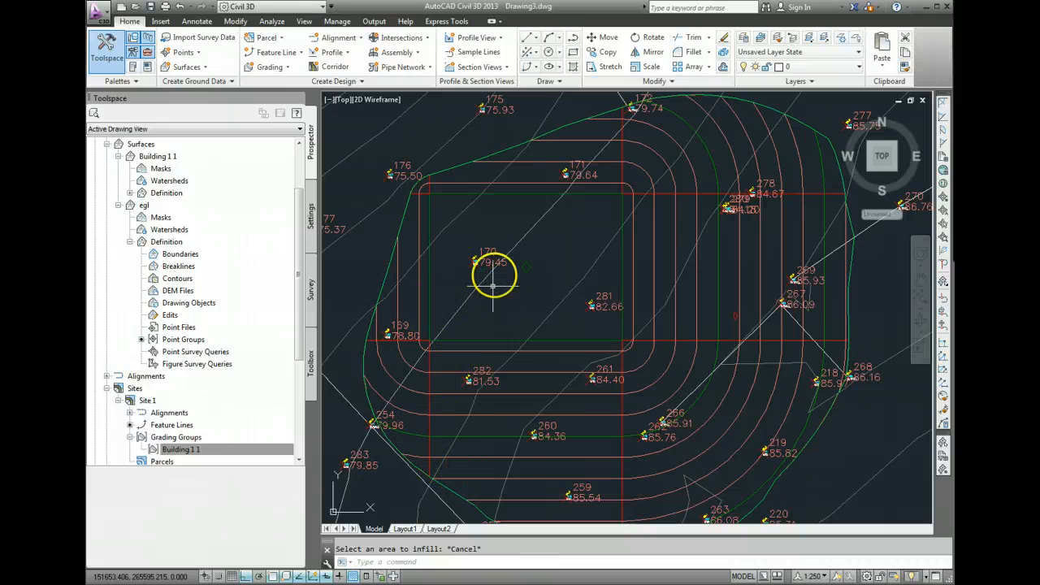
Examine the infilled Building 1 1 surface in 3D in the Object Viewer using the Conceptual visual style
{"action": "scroll", "coordinate": [451, 299], "scroll_direction": "down", "scroll_amount": 5}
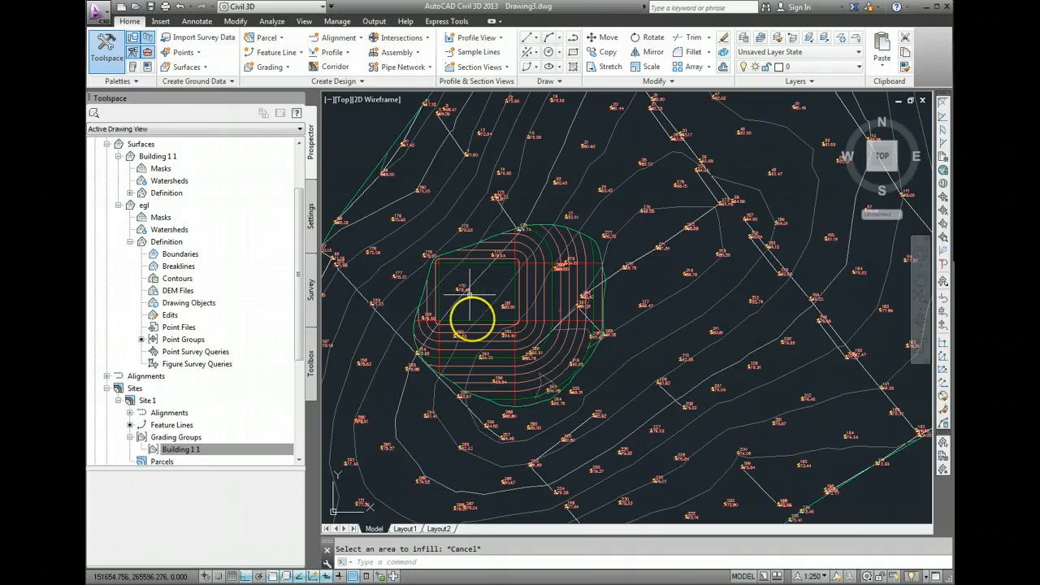
{"action": "left_click", "coordinate": [469, 347]}
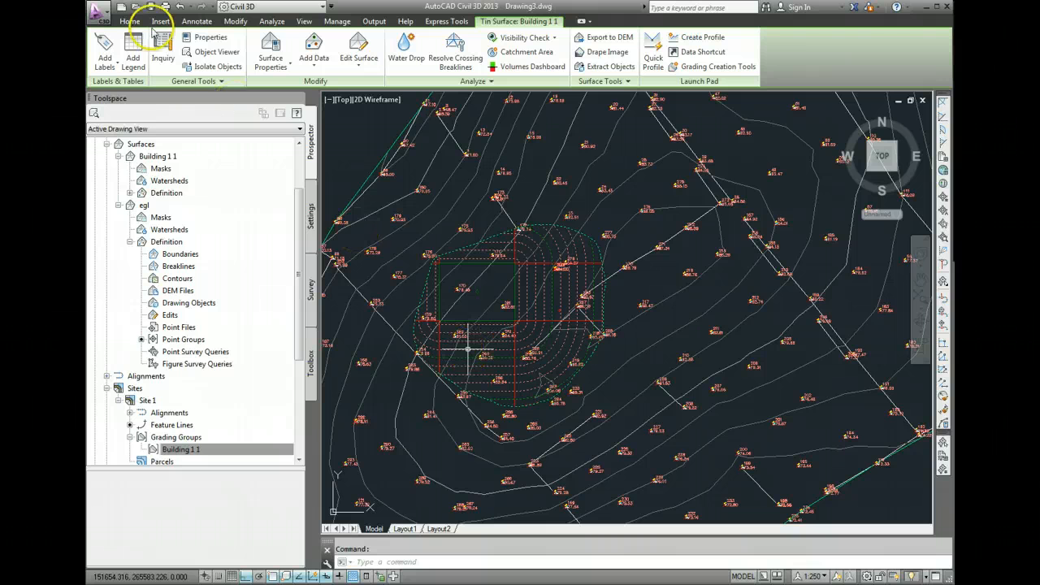
{"action": "left_click", "coordinate": [212, 54]}
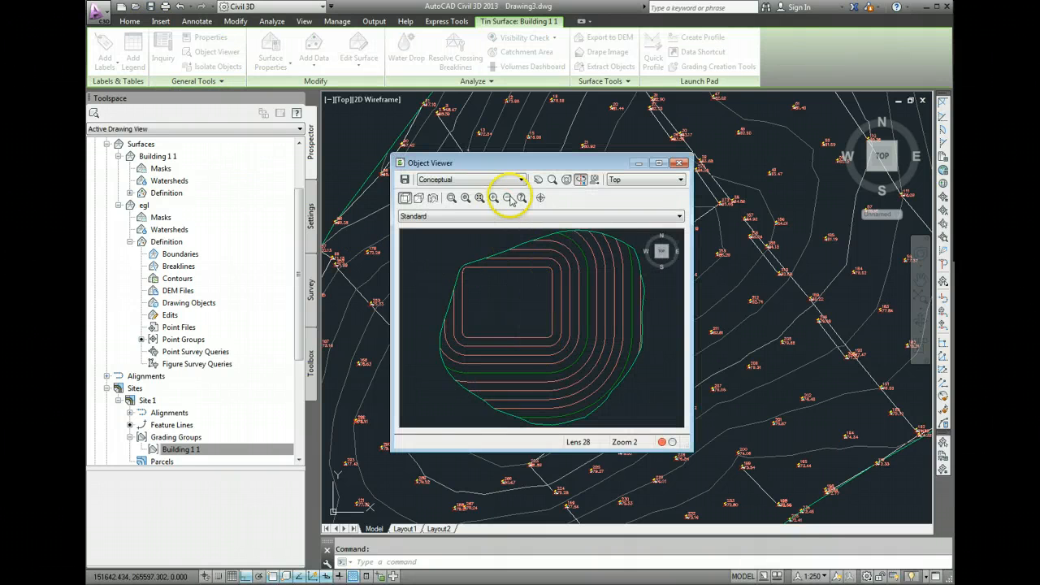
{"action": "left_click", "coordinate": [516, 180]}
{"action": "left_click", "coordinate": [441, 208]}
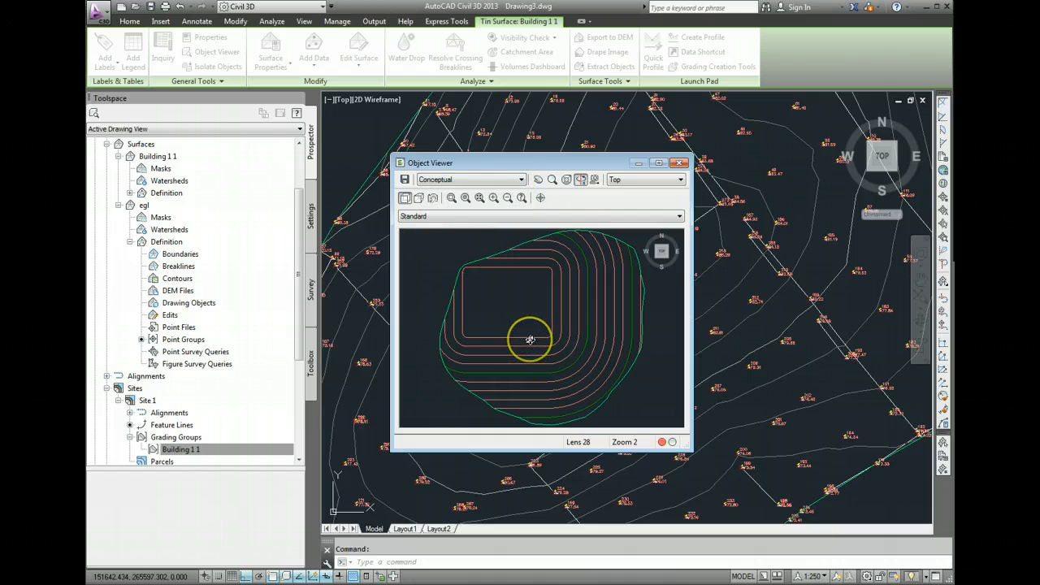
{"action": "mouse_move", "coordinate": [529, 340]}
{"action": "left_mouse_down"}
{"action": "mouse_move", "coordinate": [519, 360]}
{"action": "mouse_move", "coordinate": [527, 316]}
{"action": "mouse_move", "coordinate": [464, 362]}
{"action": "mouse_move", "coordinate": [508, 366]}
{"action": "mouse_move", "coordinate": [545, 403]}
{"action": "mouse_move", "coordinate": [537, 375]}
{"action": "mouse_move", "coordinate": [548, 379]}
{"action": "mouse_move", "coordinate": [506, 390]}
{"action": "mouse_move", "coordinate": [535, 304]}
{"action": "left_mouse_up"}
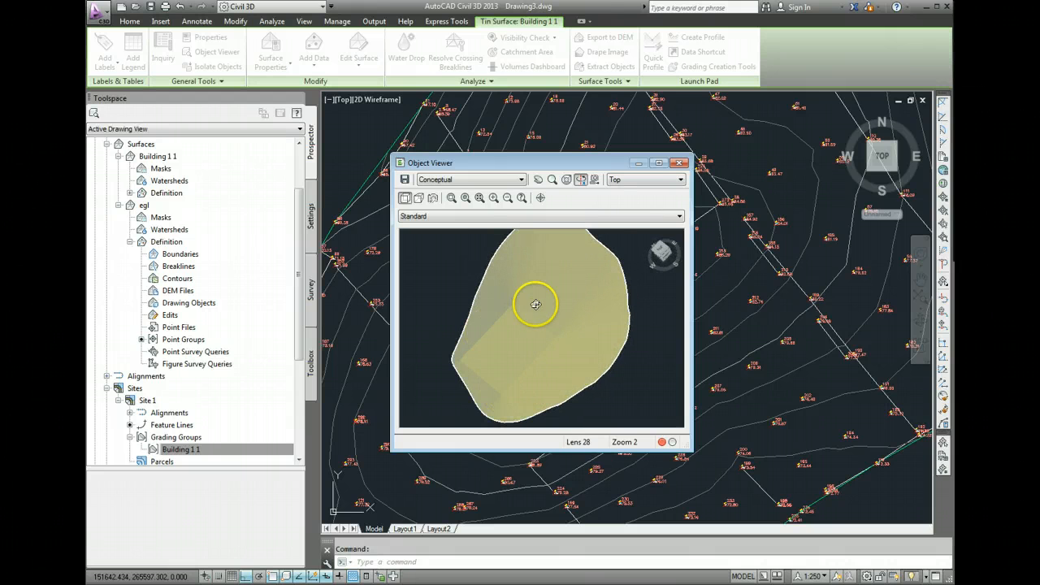
{"action": "left_click", "coordinate": [679, 164]}
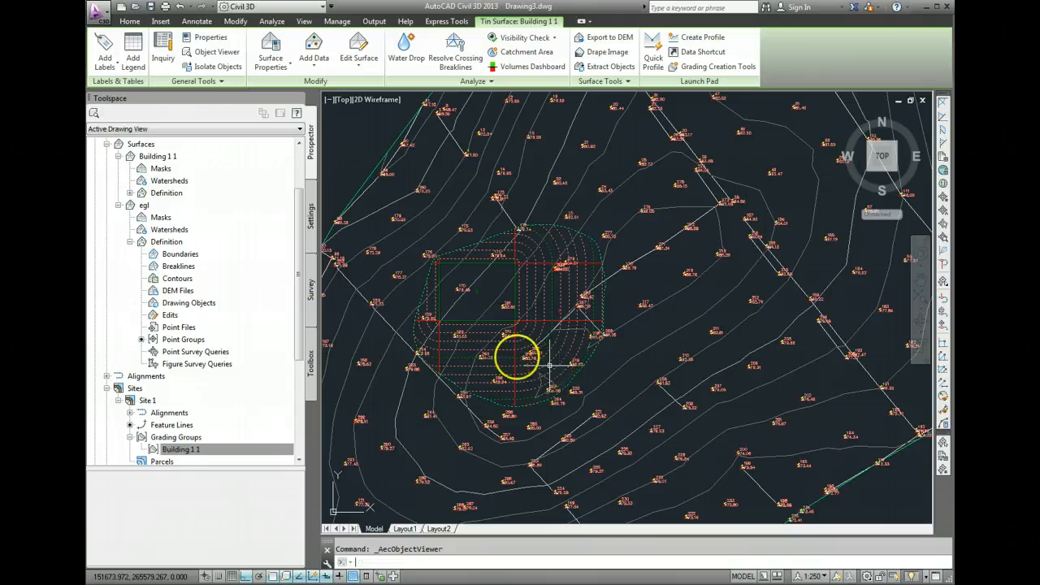
{"action": "key", "text": "Escape"}
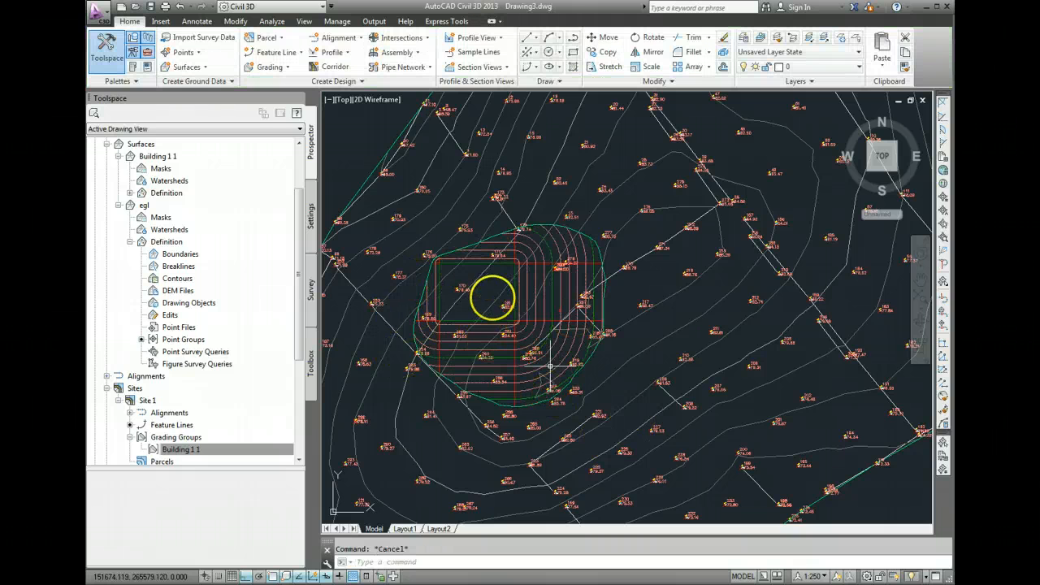
Open the Grading Volume Tools for the entire Building 1 1 group, close the Grading Creation Tools, and keep the grading unobstructed
{"action": "scroll", "coordinate": [493, 307], "scroll_direction": "down", "scroll_amount": 3}
{"action": "scroll", "coordinate": [494, 307], "scroll_direction": "up", "scroll_amount": 5}
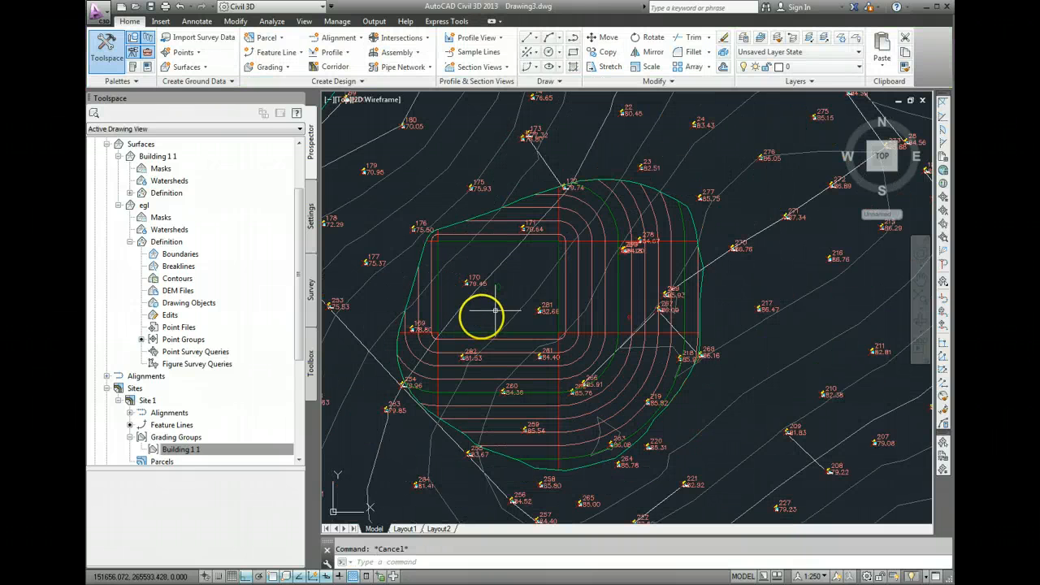
{"action": "mouse_move", "coordinate": [481, 312]}
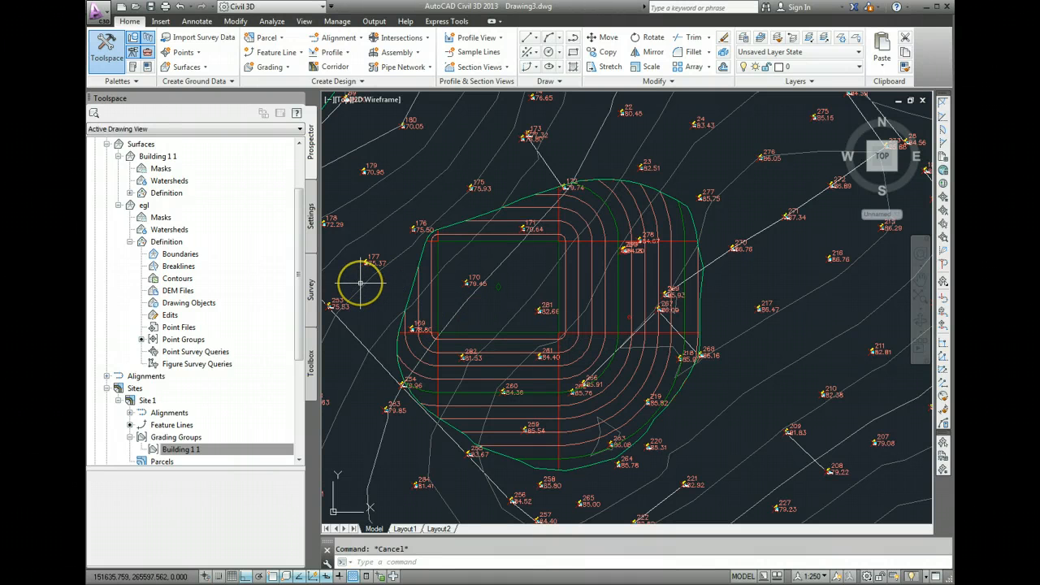
{"action": "mouse_move", "coordinate": [360, 283]}
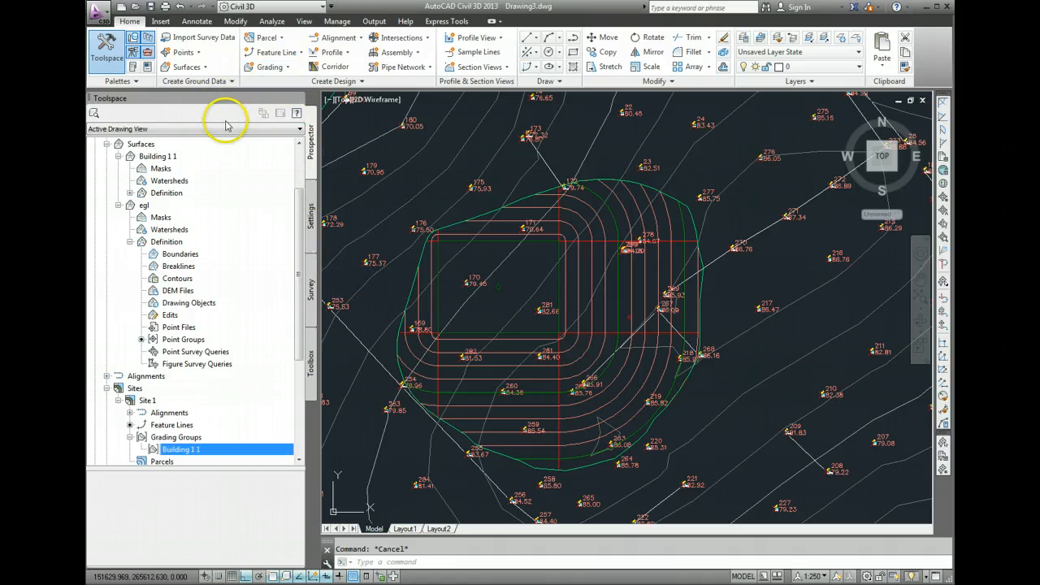
{"action": "left_click", "coordinate": [270, 67]}
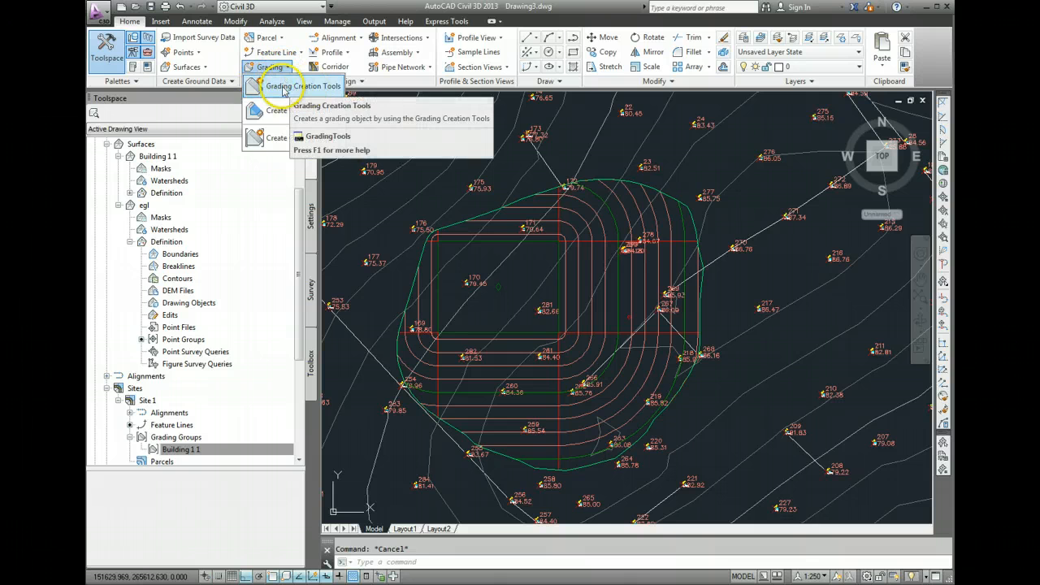
{"action": "left_click", "coordinate": [282, 87]}
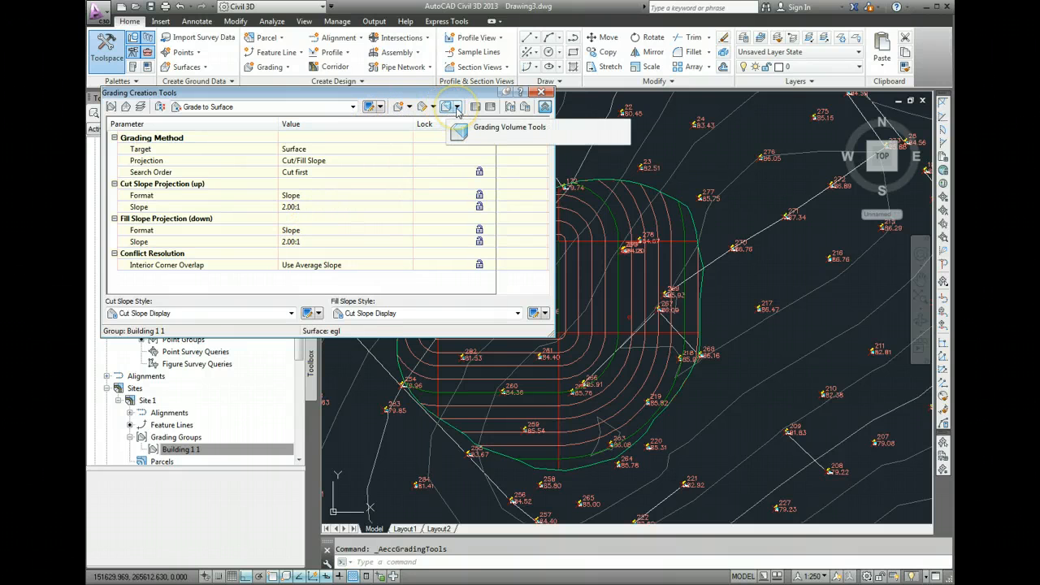
{"action": "left_click", "coordinate": [457, 108]}
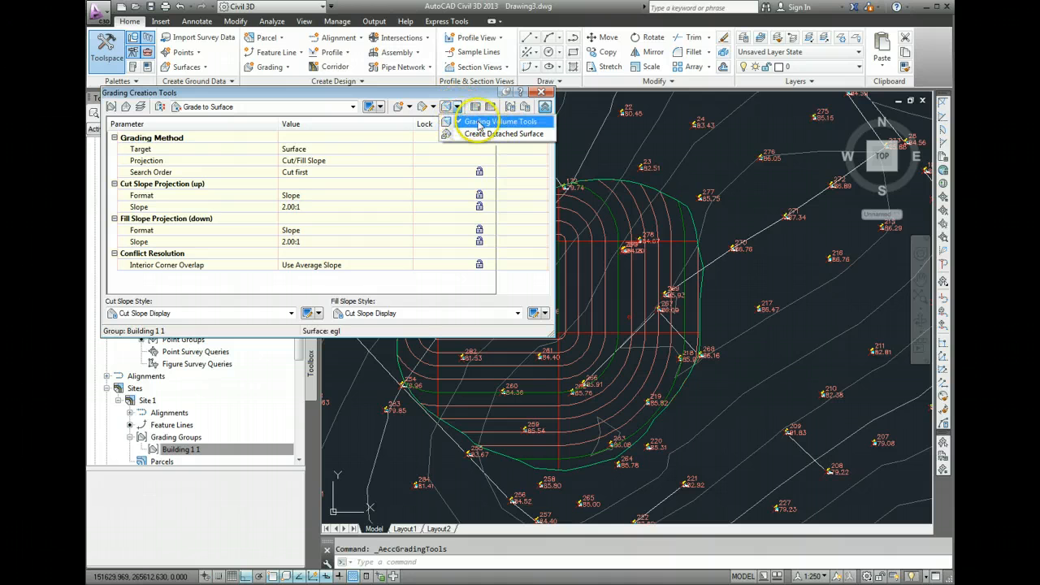
{"action": "left_click", "coordinate": [479, 121]}
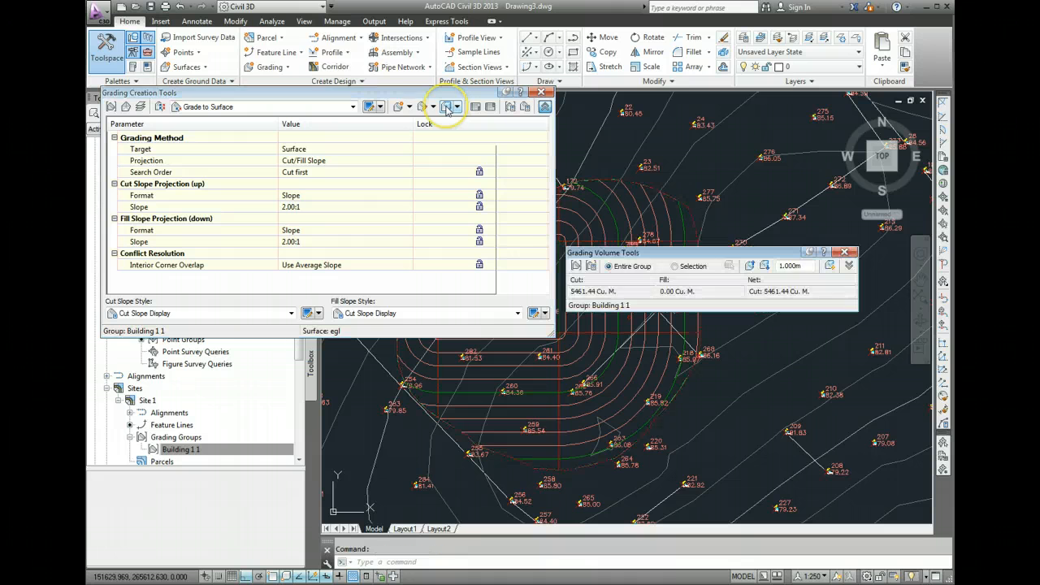
{"action": "left_click_drag", "start_coordinate": [724, 271], "coordinate": [670, 234]}
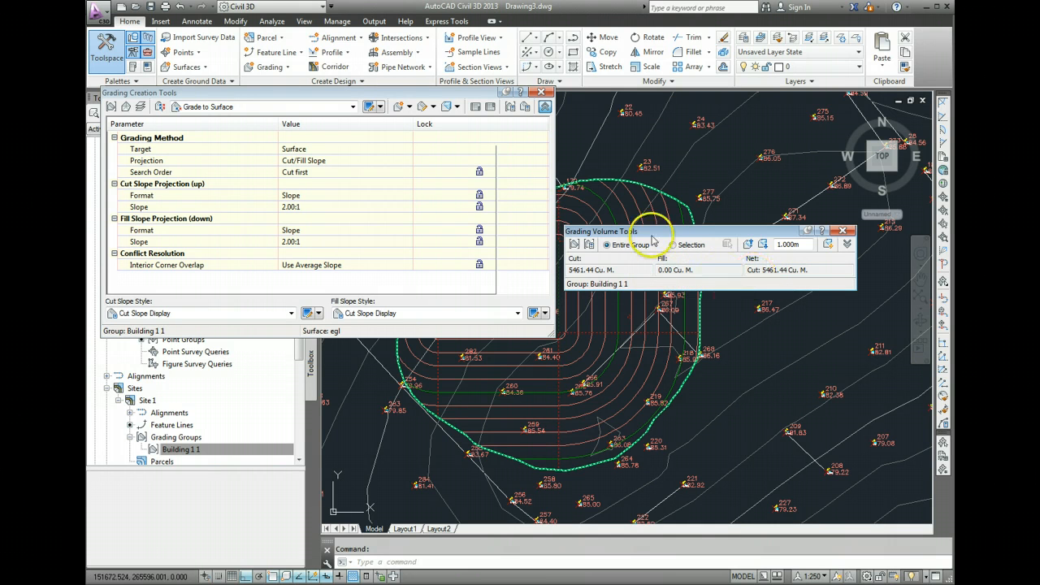
{"action": "left_click", "coordinate": [540, 92]}
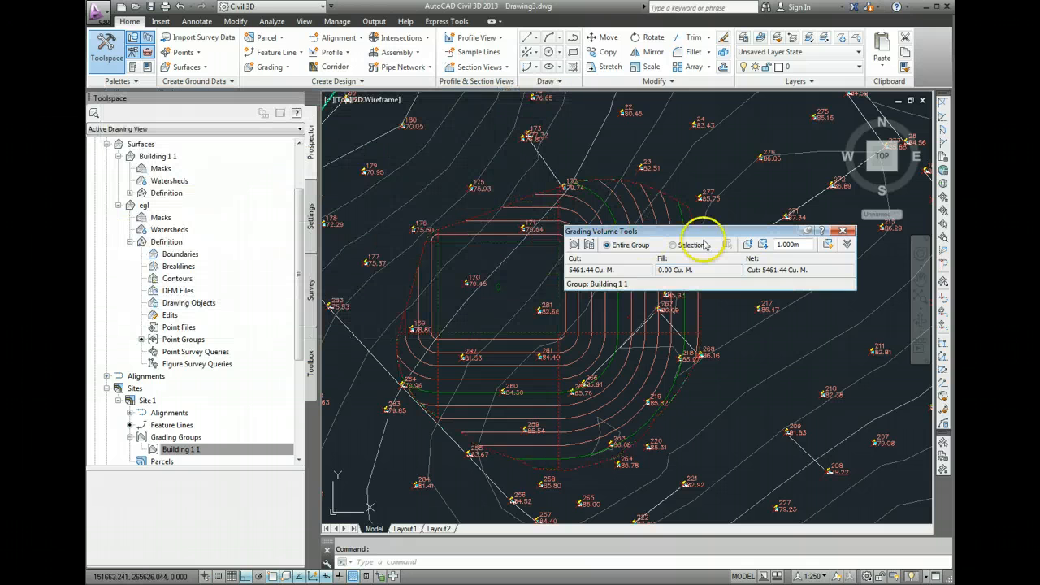
{"action": "mouse_move", "coordinate": [695, 233]}
{"action": "left_mouse_down"}
{"action": "mouse_move", "coordinate": [723, 159]}
{"action": "mouse_move", "coordinate": [694, 130]}
{"action": "left_mouse_up"}
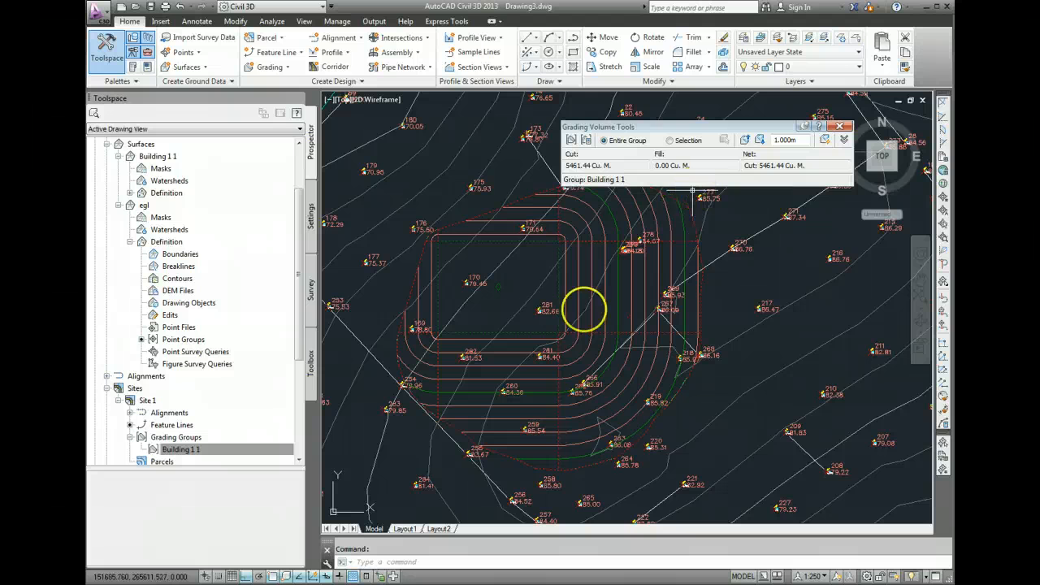
{"action": "mouse_move", "coordinate": [673, 203]}
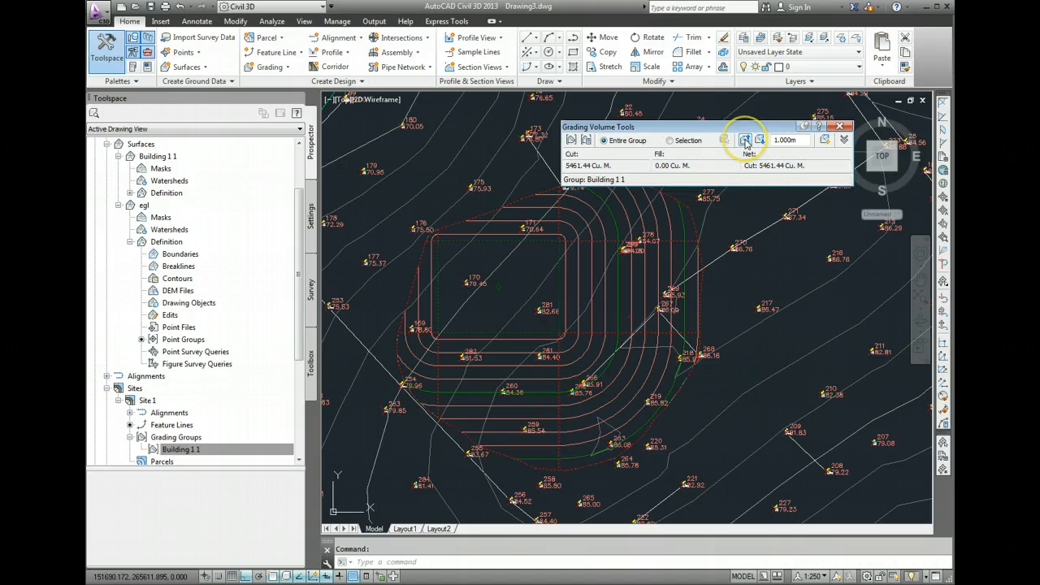
Raise the entire Building 1 1 grading group three times in increments of 1.000 m
{"action": "left_click", "coordinate": [745, 141]}
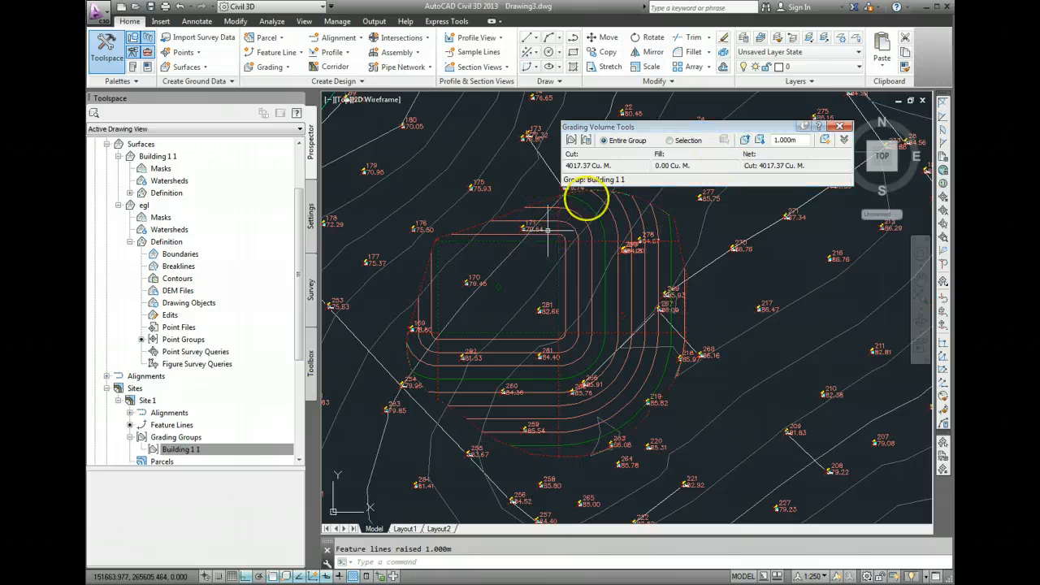
{"action": "left_click", "coordinate": [746, 142]}
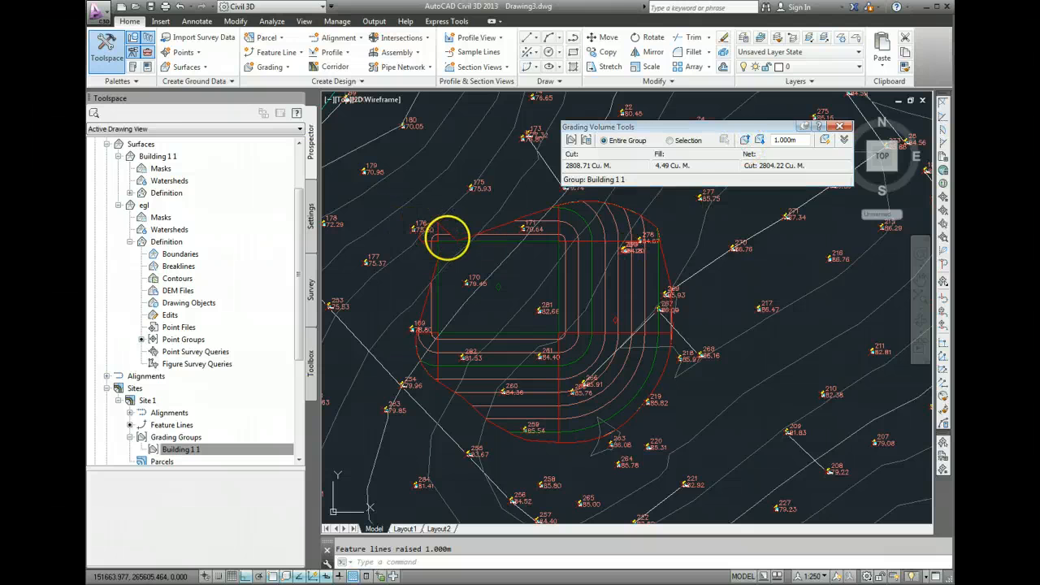
{"action": "left_click", "coordinate": [745, 141]}
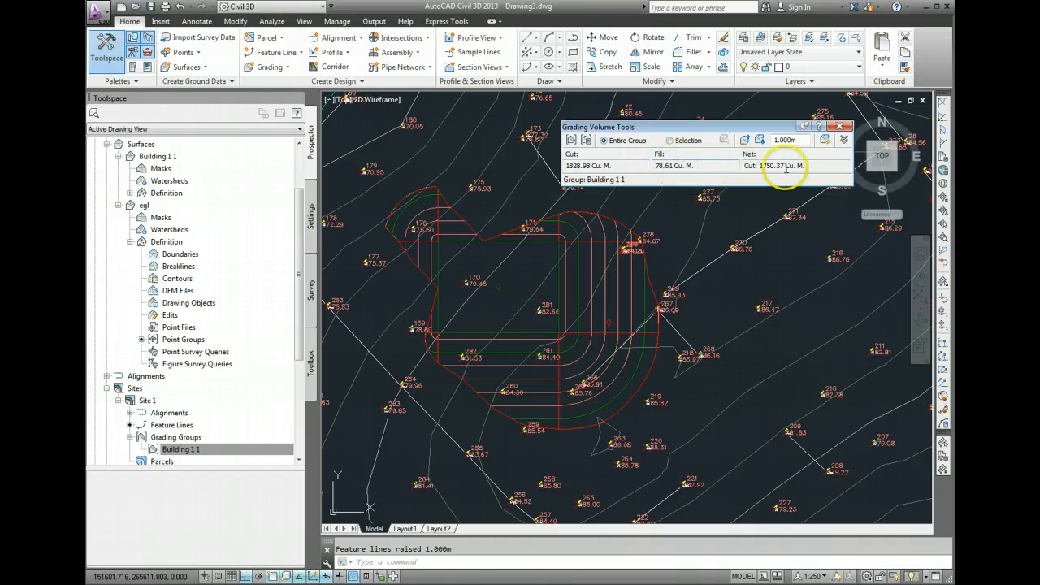
Auto-balance the cut and fill of the entire Building 1 1 group to a required volume of 0.00 Cu. M
{"action": "left_click", "coordinate": [825, 141]}
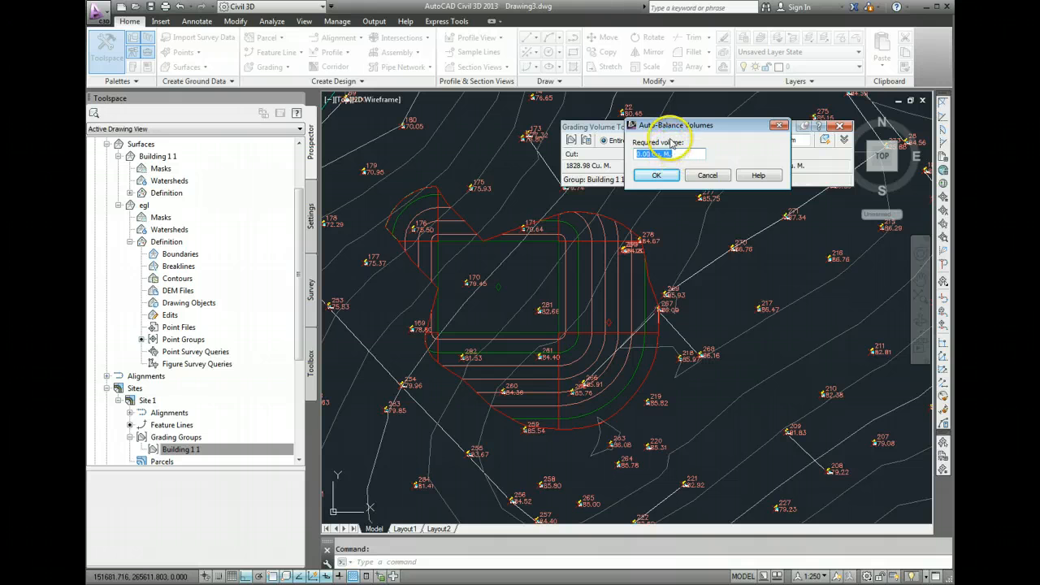
{"action": "left_click", "coordinate": [656, 176]}
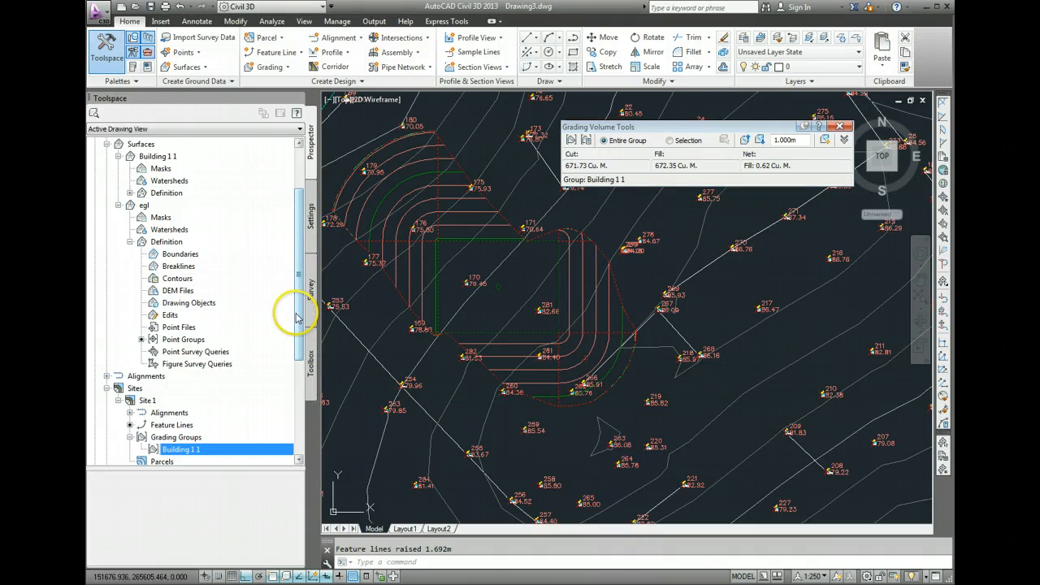
Review the properties of the Building 1 1 grading group, and close both them and the Grading Volume Tools
{"action": "scroll", "coordinate": [284, 333], "scroll_direction": "down", "scroll_amount": 2}
{"action": "right_click", "coordinate": [193, 377]}
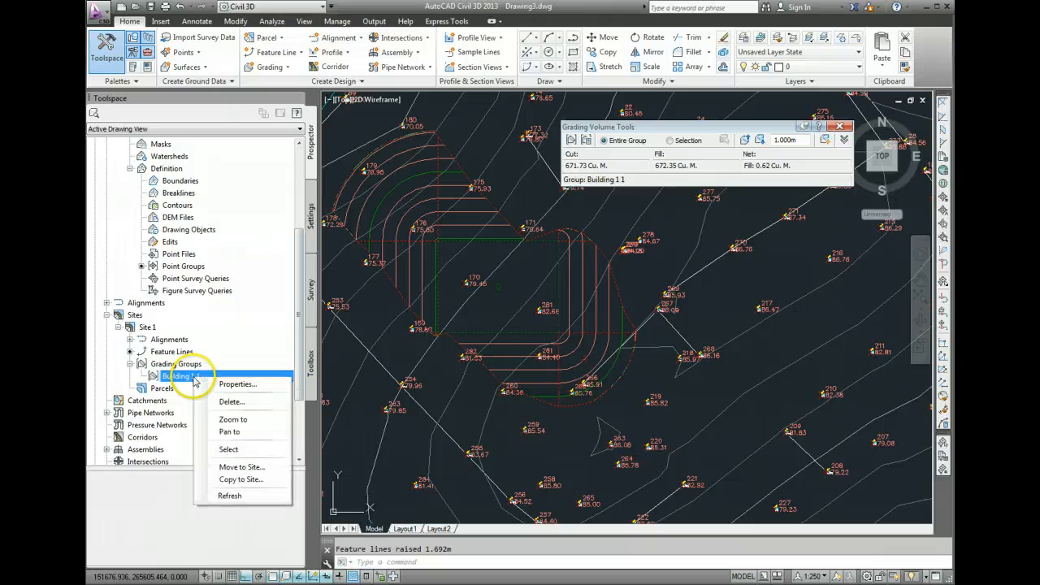
{"action": "left_click", "coordinate": [237, 383]}
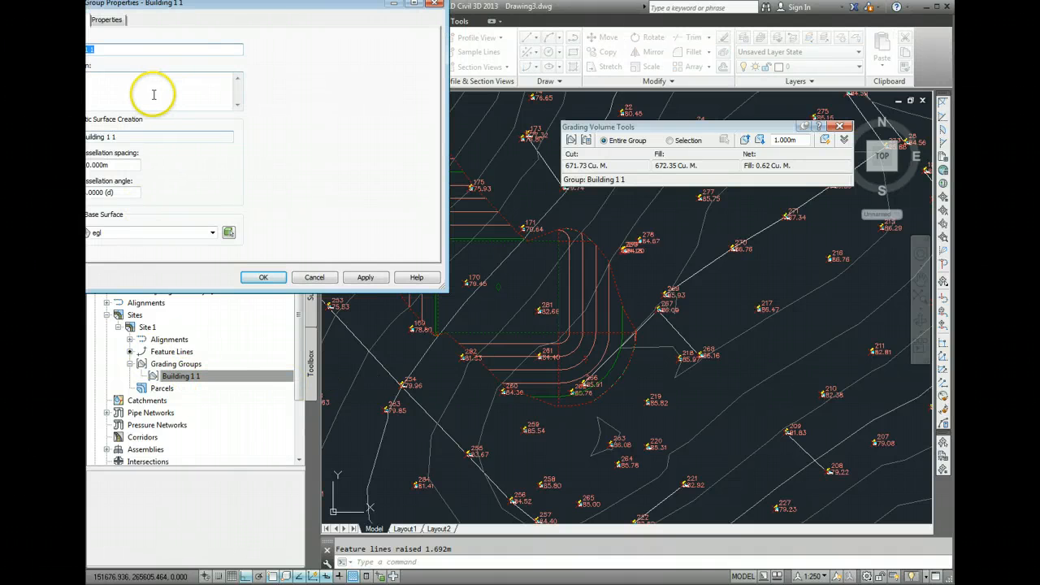
{"action": "left_click", "coordinate": [434, 6]}
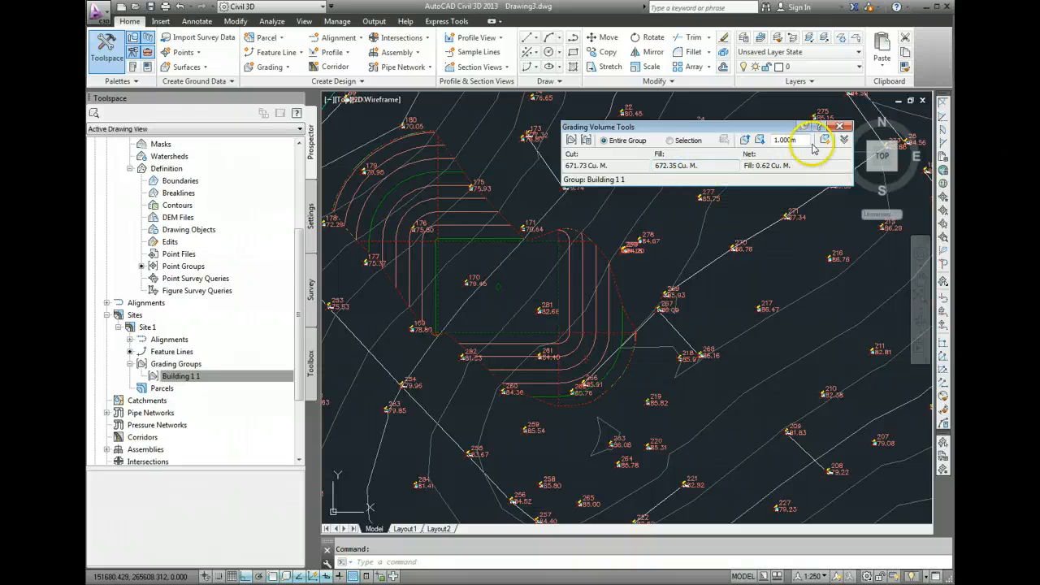
{"action": "left_click", "coordinate": [841, 127]}
Examine the balanced building pad's contours and slope limits in plan against the surrounding existing ground
{"action": "mouse_move", "coordinate": [620, 218]}
{"action": "middle_mouse_down", "text": "shift"}
{"action": "mouse_move", "coordinate": [568, 228]}
{"action": "mouse_move", "coordinate": [626, 232]}
{"action": "mouse_move", "coordinate": [646, 260]}
{"action": "middle_mouse_up", "text": "shift"}
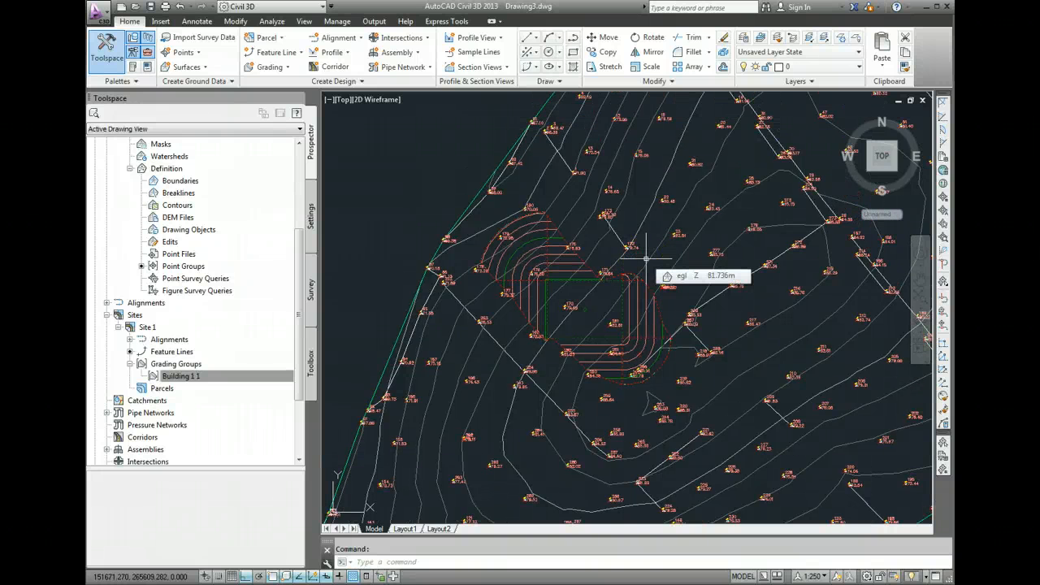
{"action": "scroll", "coordinate": [533, 243], "scroll_direction": "up", "scroll_amount": 5}
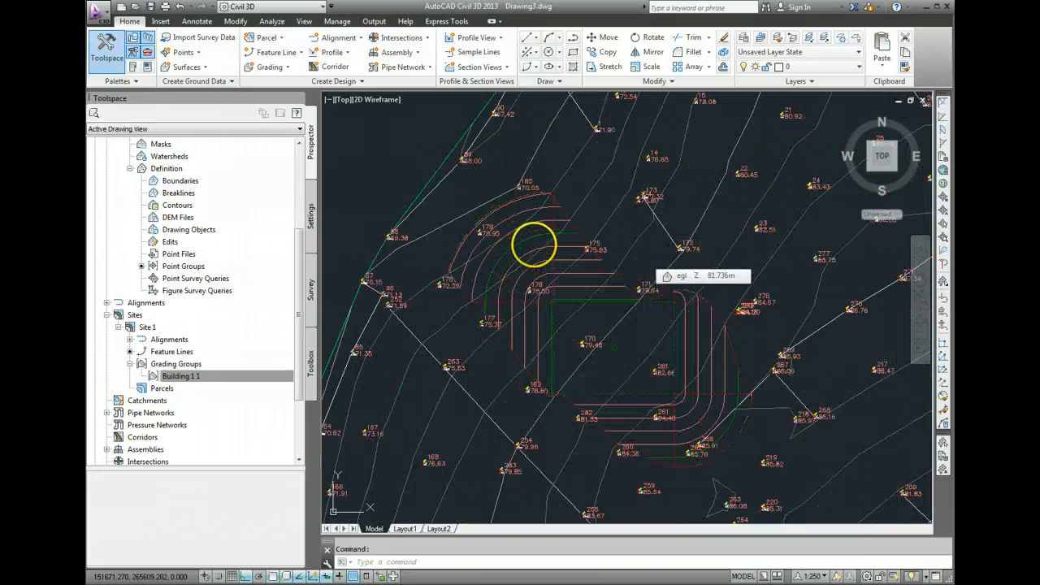
{"action": "key", "text": "Escape"}
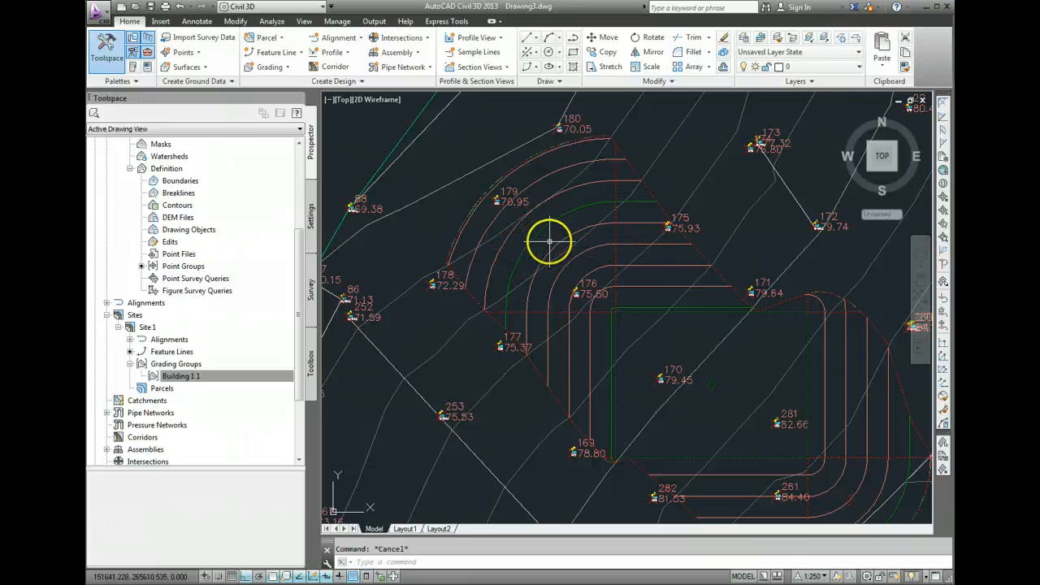
{"action": "middle_click_drag", "start_coordinate": [598, 282], "coordinate": [538, 252]}
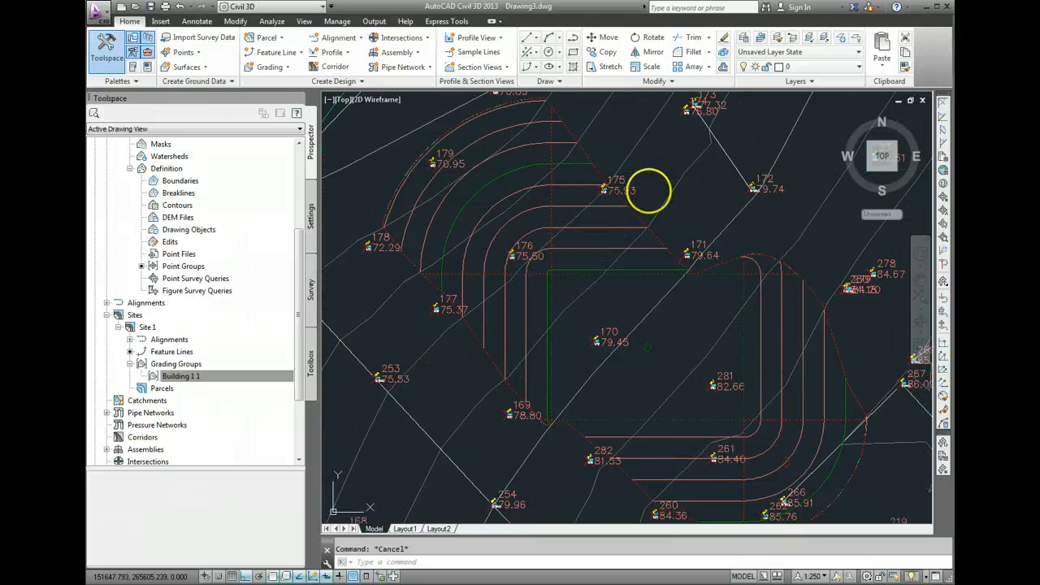
{"action": "scroll", "coordinate": [643, 268], "scroll_direction": "down", "scroll_amount": 5}
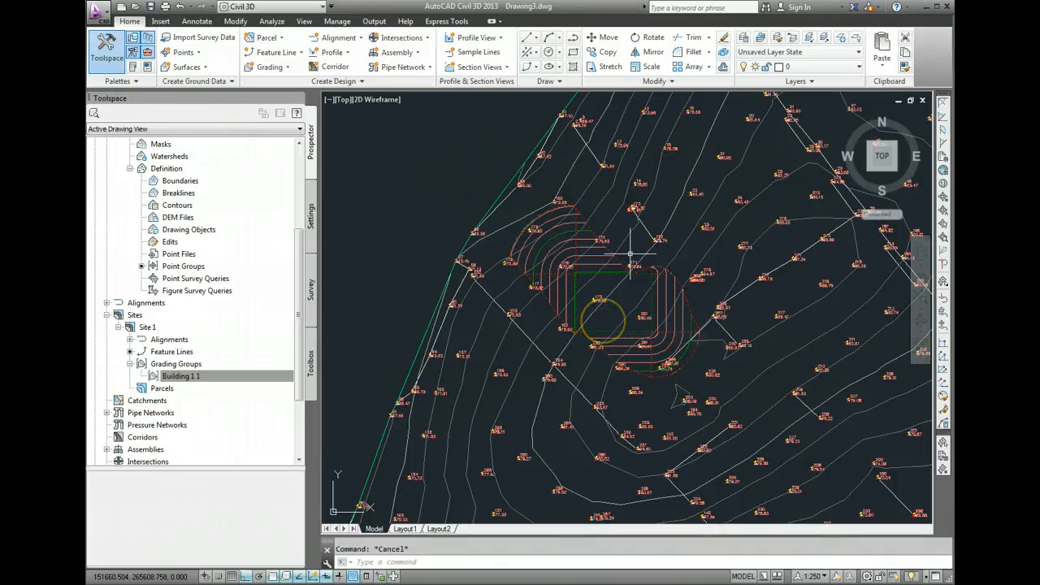
{"action": "mouse_move", "coordinate": [603, 321]}
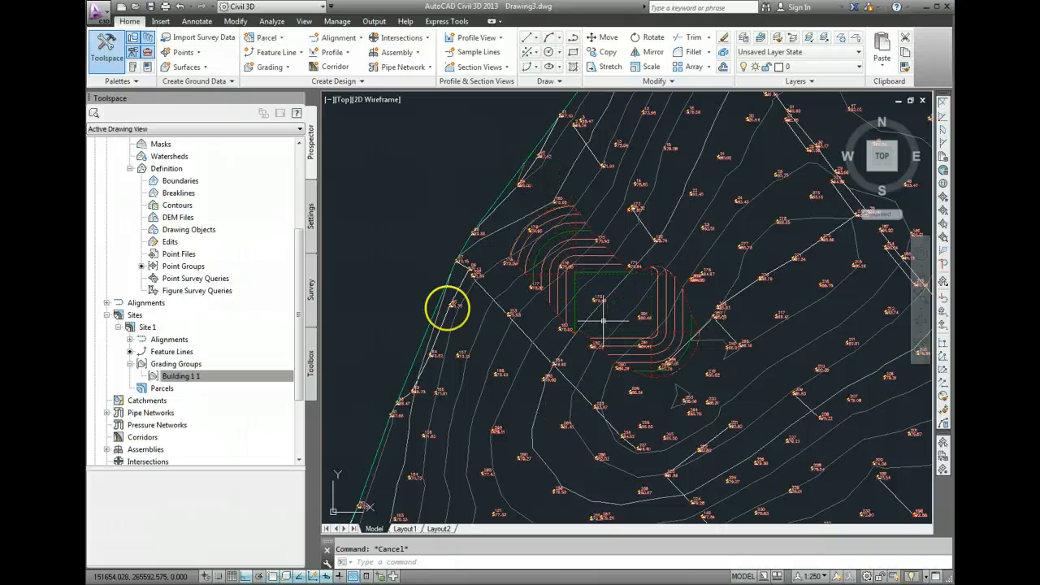
{"action": "middle_click_drag", "start_coordinate": [465, 234], "coordinate": [435, 242]}
{"action": "scroll", "coordinate": [479, 277], "scroll_direction": "up", "scroll_amount": 2}
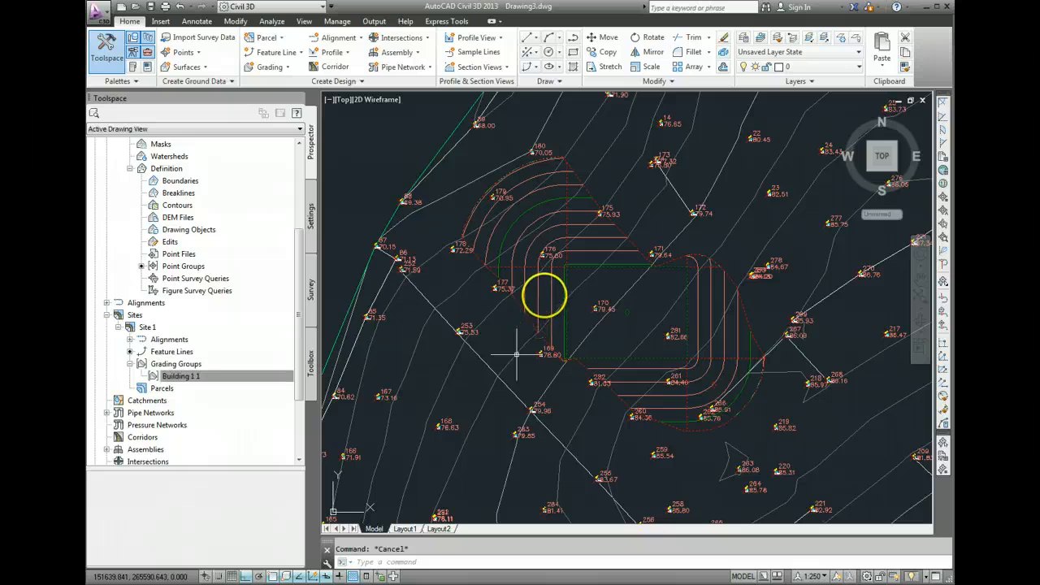
{"action": "mouse_move", "coordinate": [517, 355]}
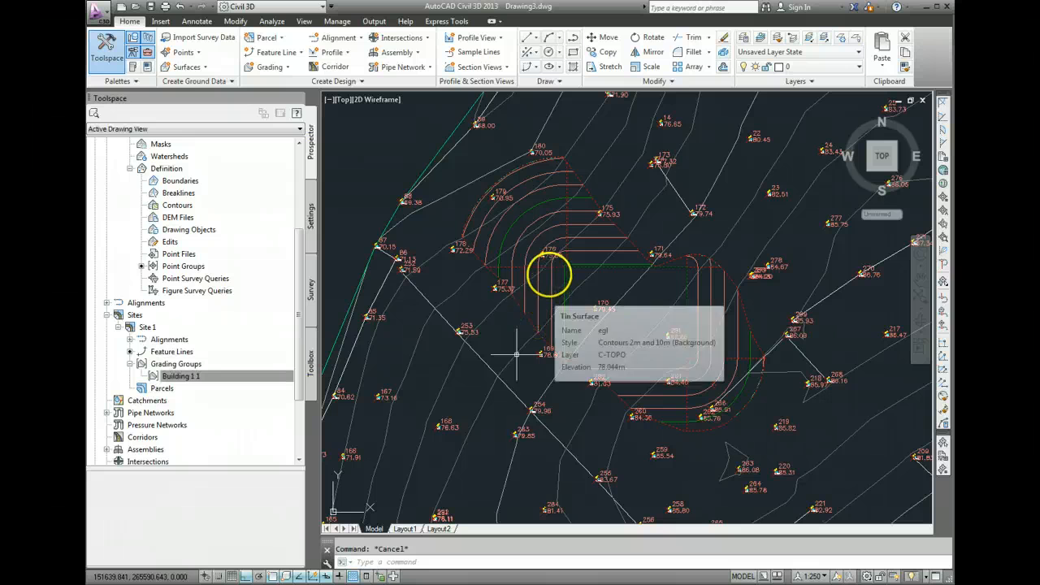
Inspect the balanced Building 1 1 surface in 3D from several angles in the Object Viewer, then close it and clear the selection
{"action": "left_click", "coordinate": [525, 275]}
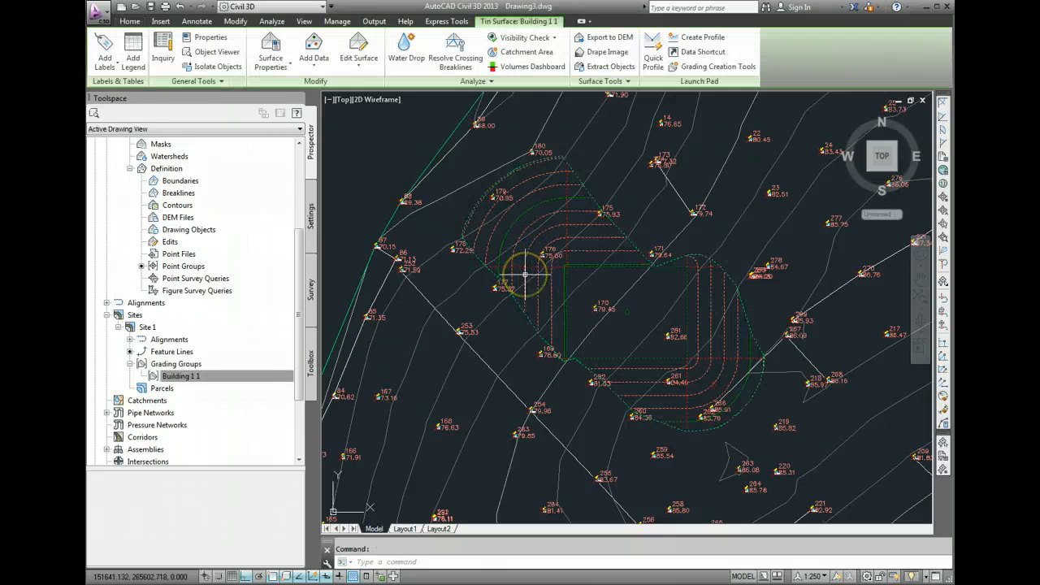
{"action": "left_click", "coordinate": [216, 53]}
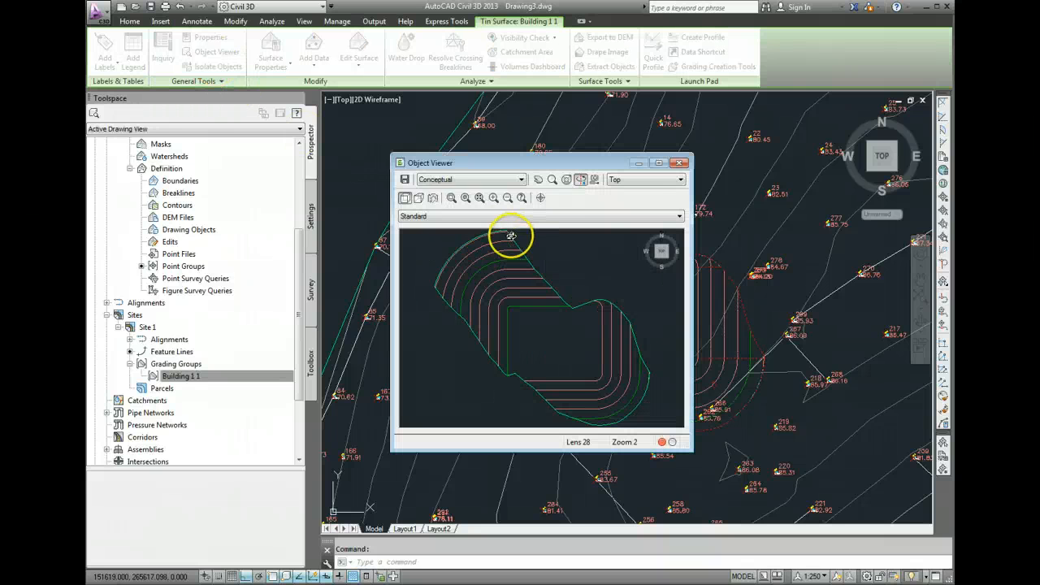
{"action": "left_click", "coordinate": [466, 197]}
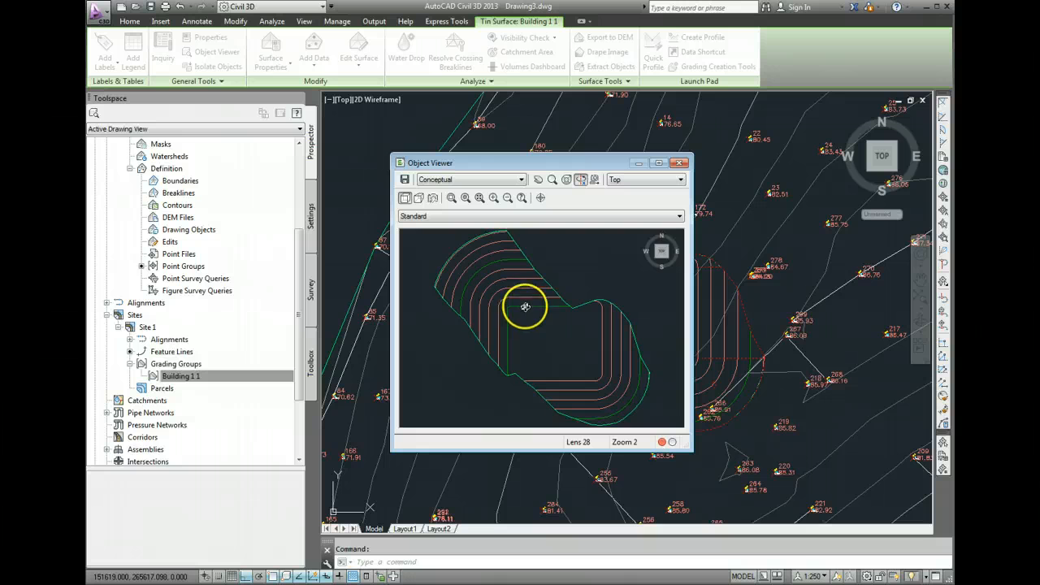
{"action": "mouse_move", "coordinate": [527, 301]}
{"action": "left_mouse_down"}
{"action": "mouse_move", "coordinate": [541, 276]}
{"action": "mouse_move", "coordinate": [520, 258]}
{"action": "left_mouse_up"}
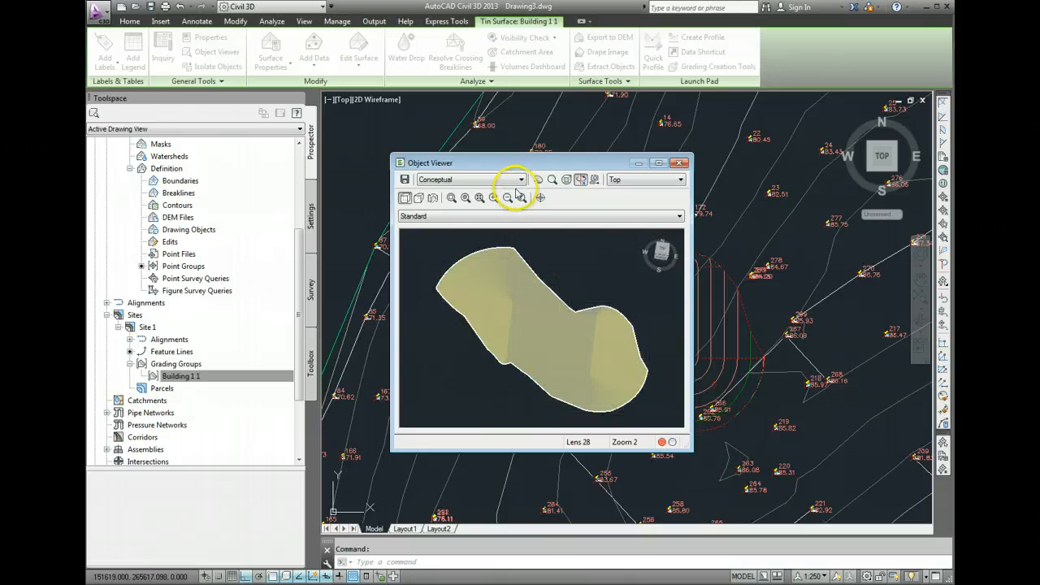
{"action": "mouse_move", "coordinate": [575, 326]}
{"action": "left_mouse_down"}
{"action": "mouse_move", "coordinate": [522, 276]}
{"action": "mouse_move", "coordinate": [550, 274]}
{"action": "mouse_move", "coordinate": [559, 352]}
{"action": "mouse_move", "coordinate": [599, 334]}
{"action": "mouse_move", "coordinate": [599, 317]}
{"action": "mouse_move", "coordinate": [615, 317]}
{"action": "mouse_move", "coordinate": [619, 351]}
{"action": "mouse_move", "coordinate": [619, 302]}
{"action": "mouse_move", "coordinate": [620, 325]}
{"action": "mouse_move", "coordinate": [529, 344]}
{"action": "mouse_move", "coordinate": [553, 358]}
{"action": "left_mouse_up"}
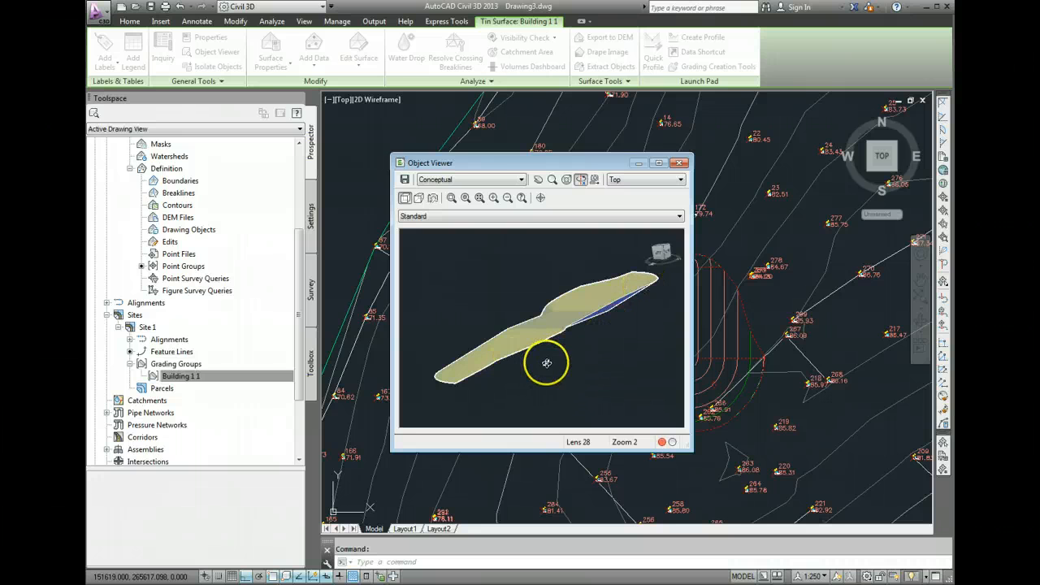
{"action": "mouse_move", "coordinate": [547, 363]}
{"action": "left_mouse_down"}
{"action": "mouse_move", "coordinate": [529, 360]}
{"action": "mouse_move", "coordinate": [567, 365]}
{"action": "left_mouse_up"}
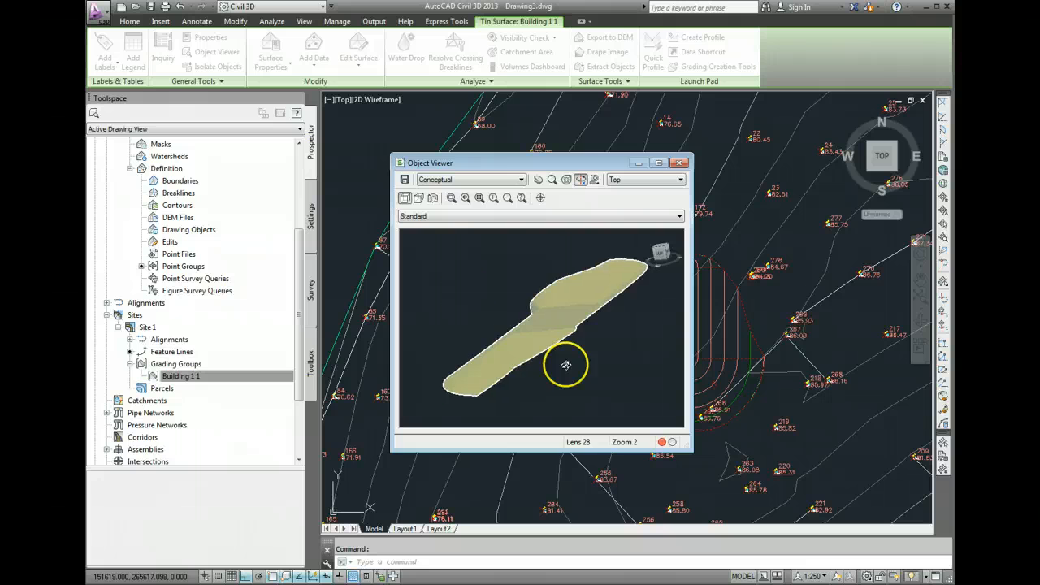
{"action": "left_click", "coordinate": [679, 164]}
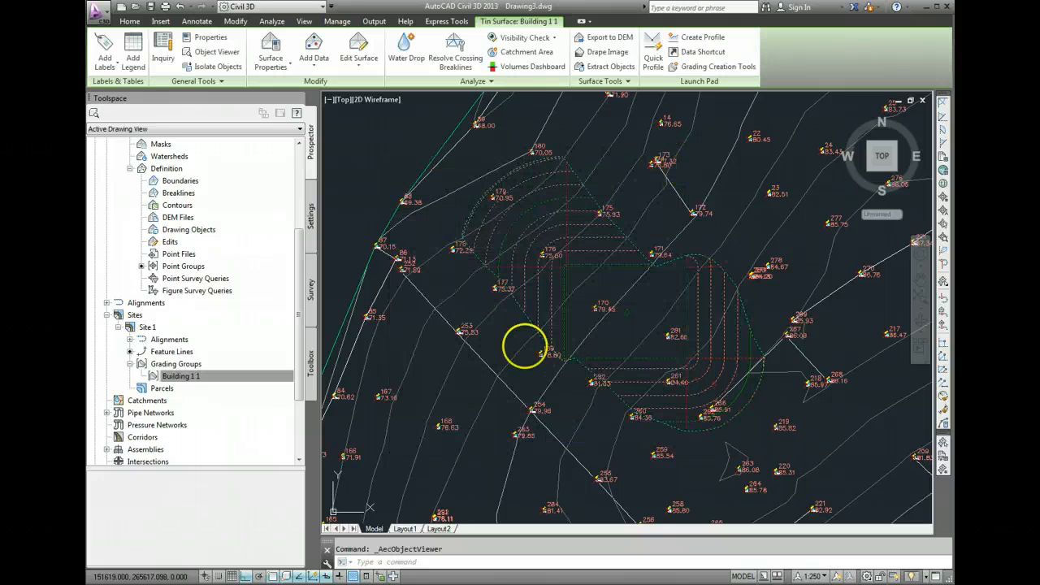
{"action": "key", "text": "Escape"}
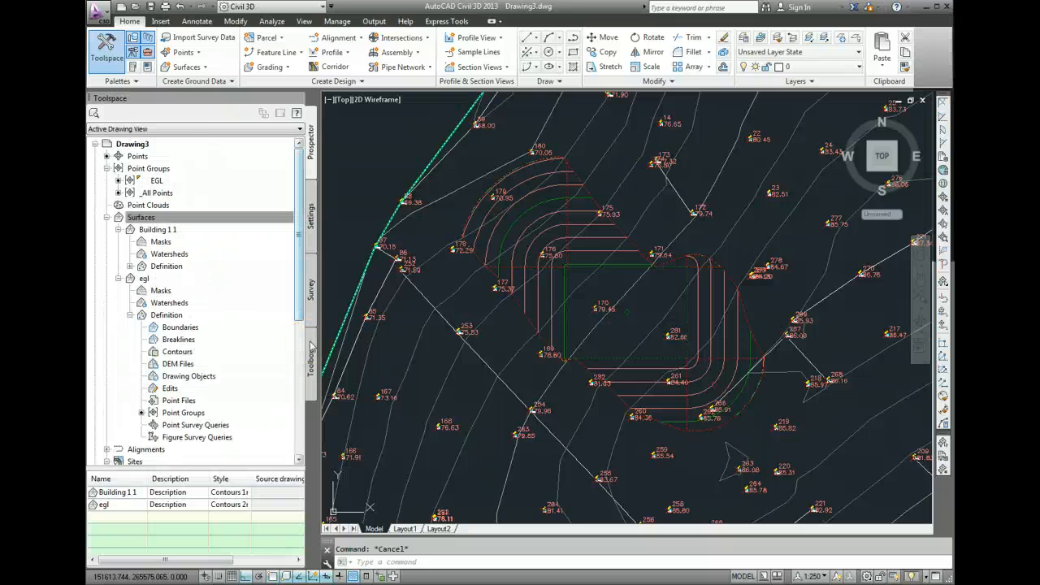
Create a new TIN surface named "Finished surface" on layer C-TOPO with the Contours 2m and 10m (Background) style
{"action": "left_click", "coordinate": [162, 216]}
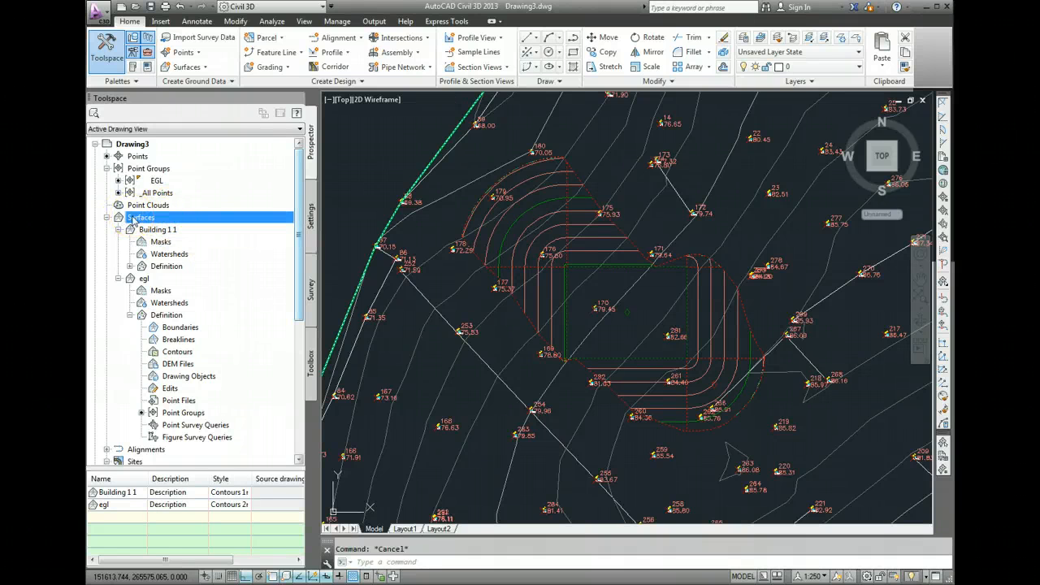
{"action": "right_click", "coordinate": [138, 218]}
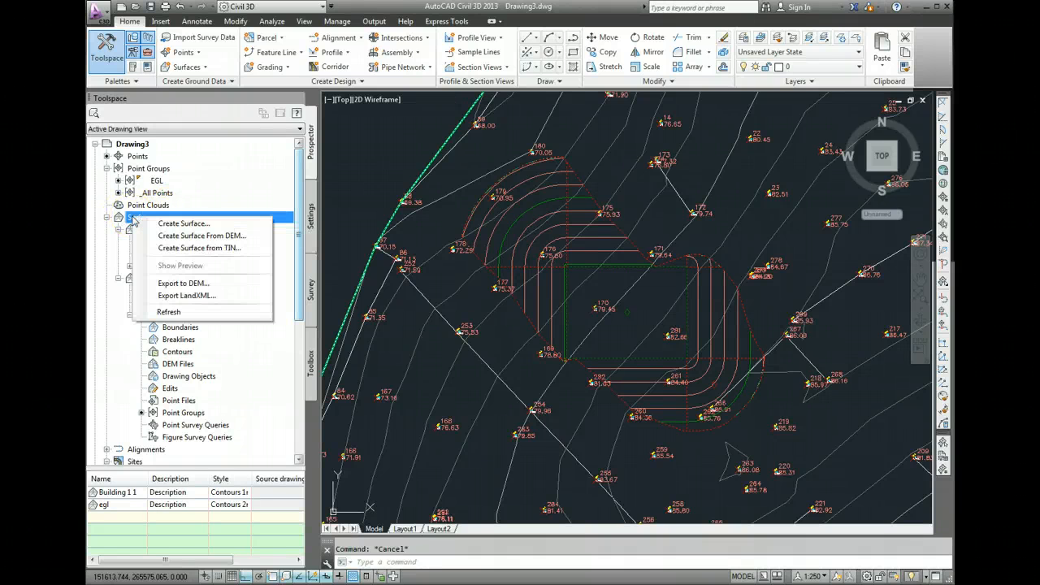
{"action": "left_click", "coordinate": [180, 224]}
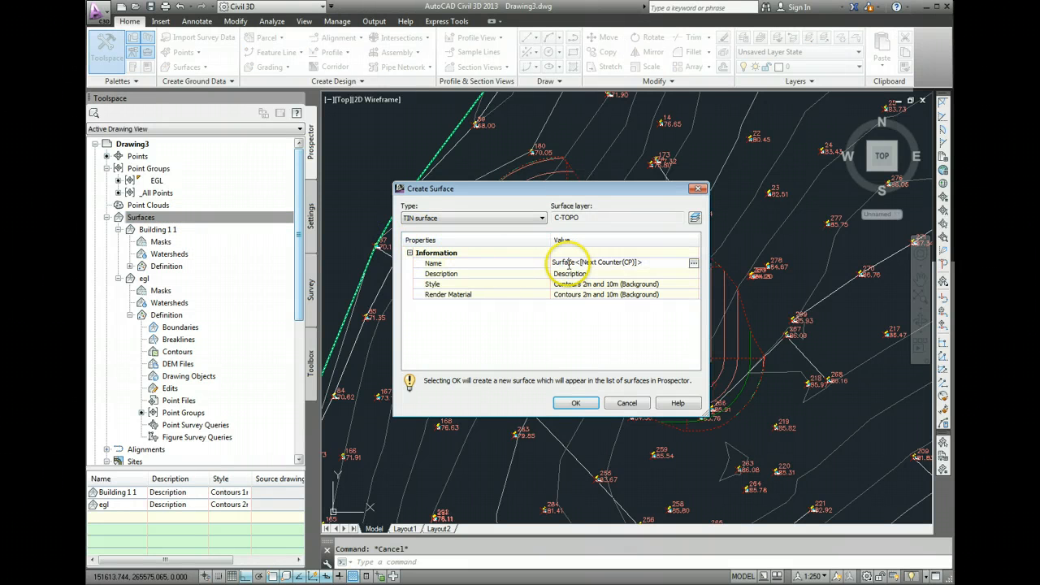
{"action": "left_click_drag", "start_coordinate": [656, 262], "coordinate": [550, 262]}
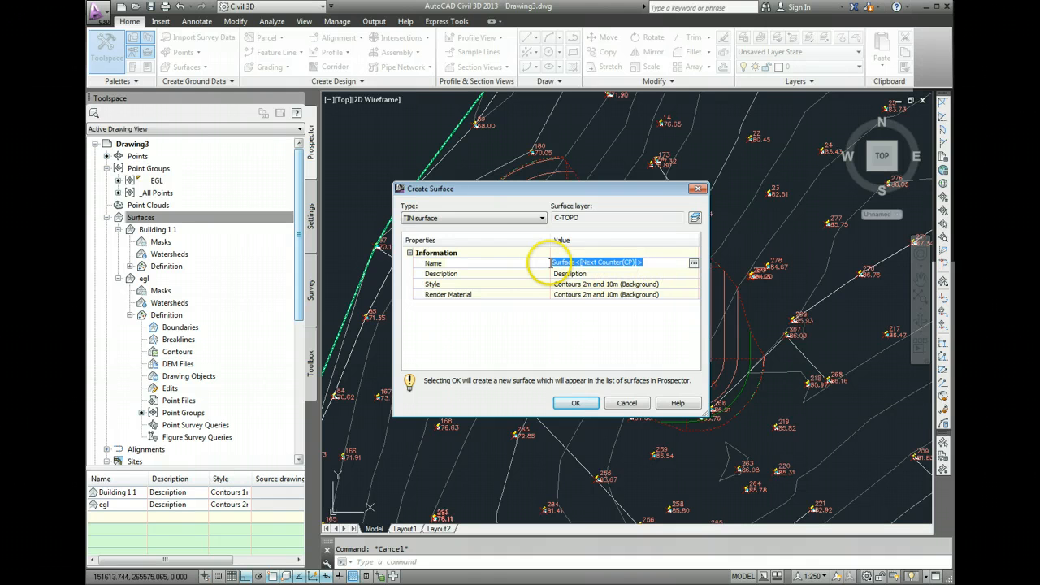
{"action": "key", "text": "BackSpace"}
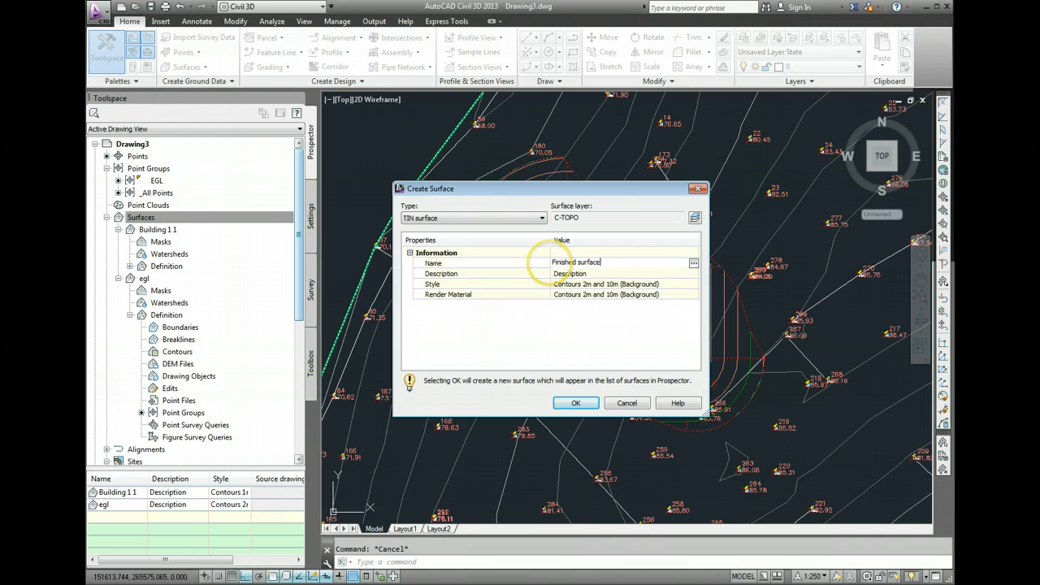
{"action": "type", "text": "Finished surface"}
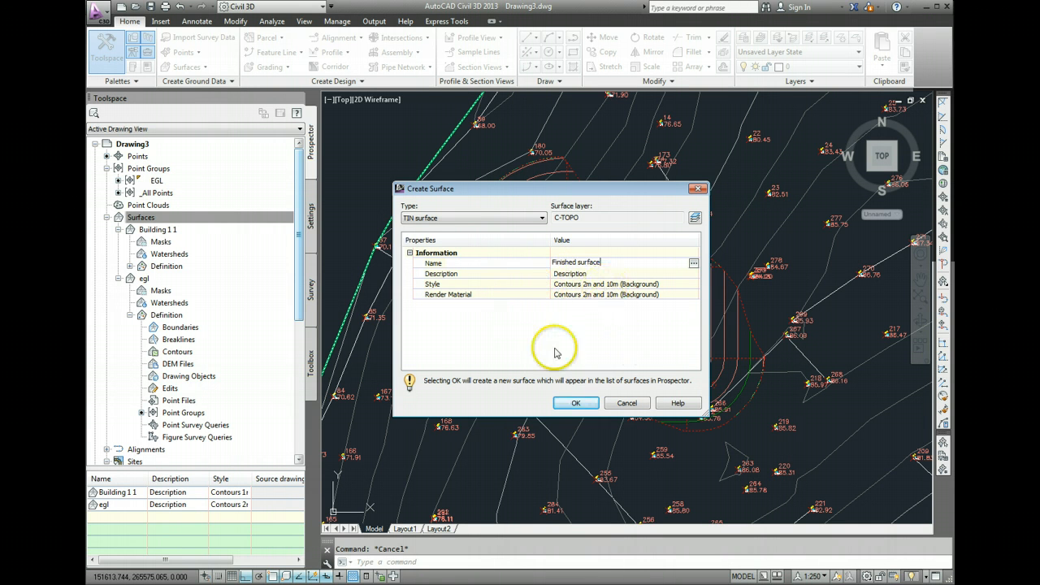
{"action": "left_click", "coordinate": [577, 404]}
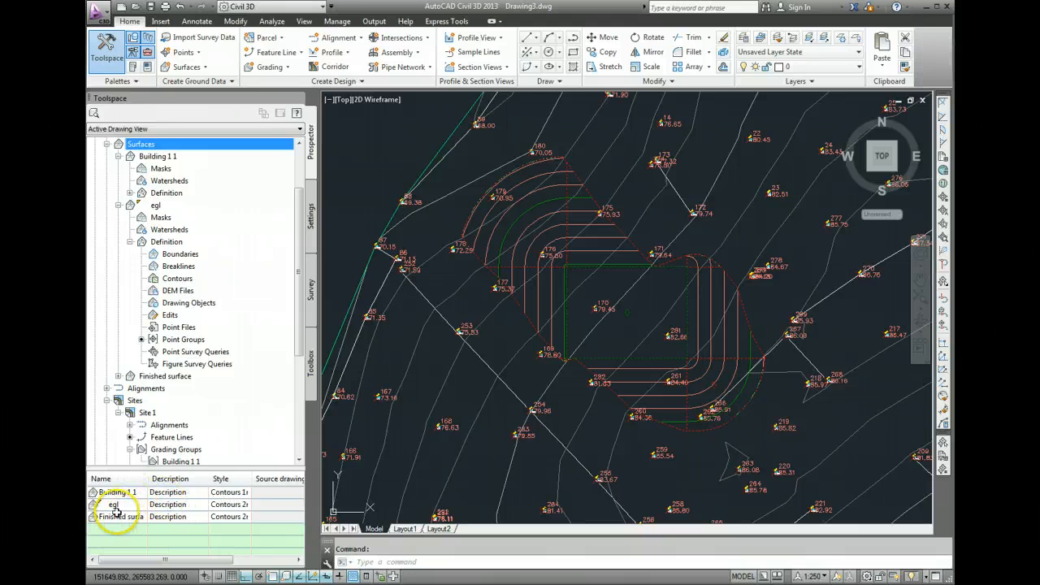
Paste the egl surface into the Finished surface as a definition edit
{"action": "left_click", "coordinate": [167, 561]}
{"action": "scroll", "coordinate": [230, 428], "scroll_direction": "down", "scroll_amount": 2}
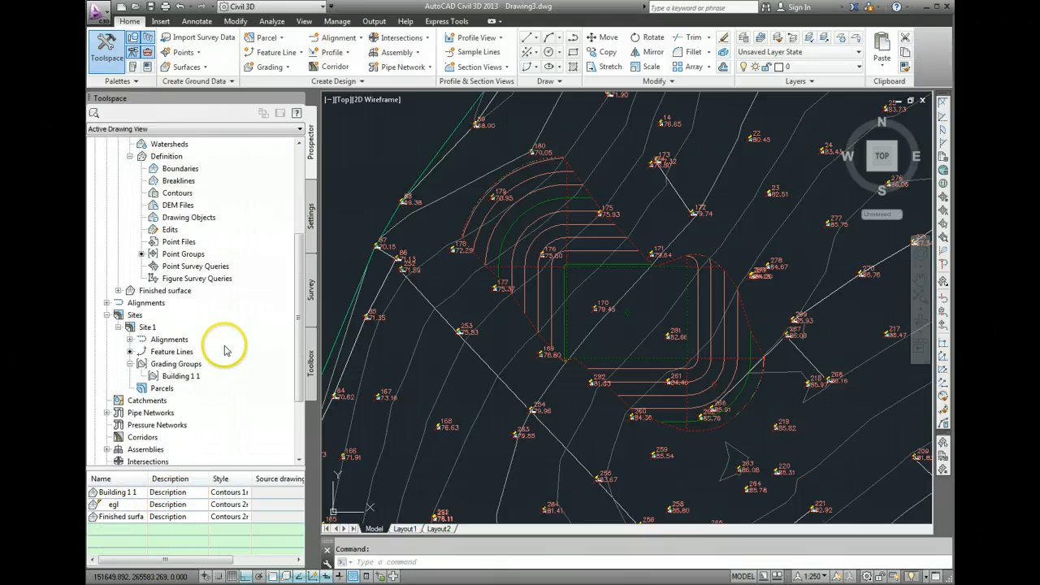
{"action": "scroll", "coordinate": [161, 327], "scroll_direction": "up", "scroll_amount": 1}
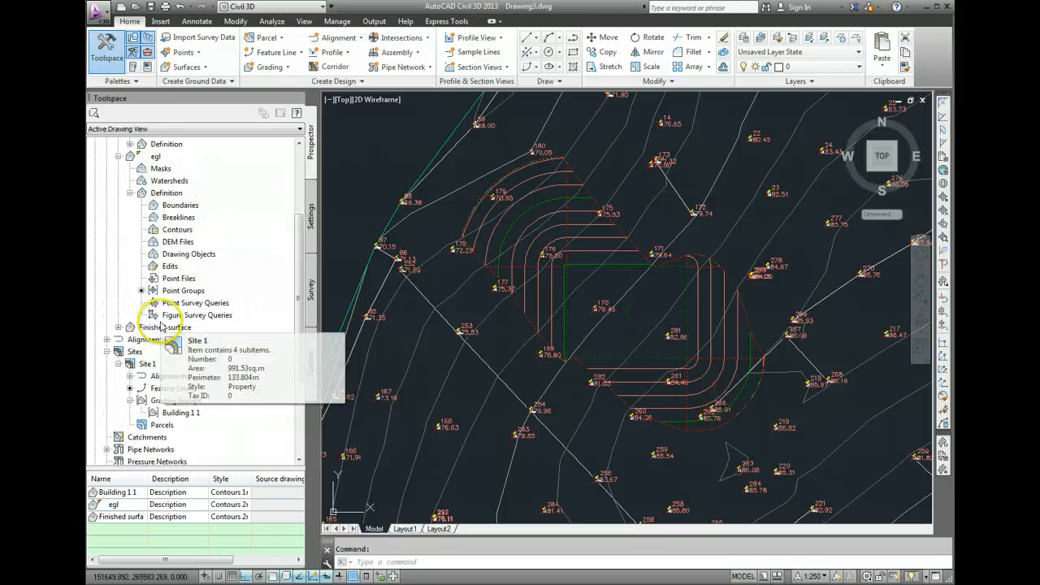
{"action": "left_click", "coordinate": [118, 328]}
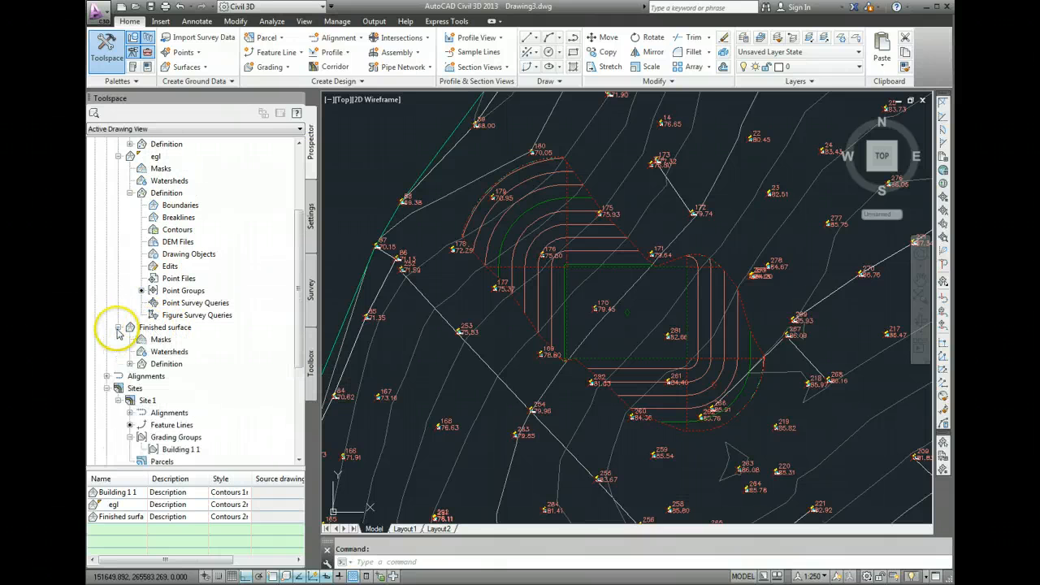
{"action": "left_click", "coordinate": [130, 364]}
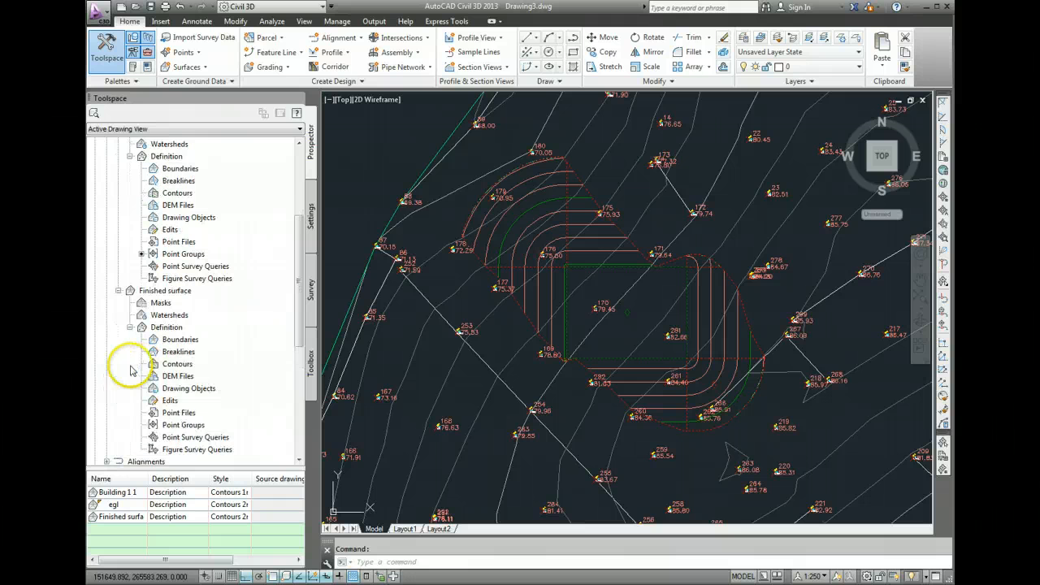
{"action": "left_click", "coordinate": [170, 400]}
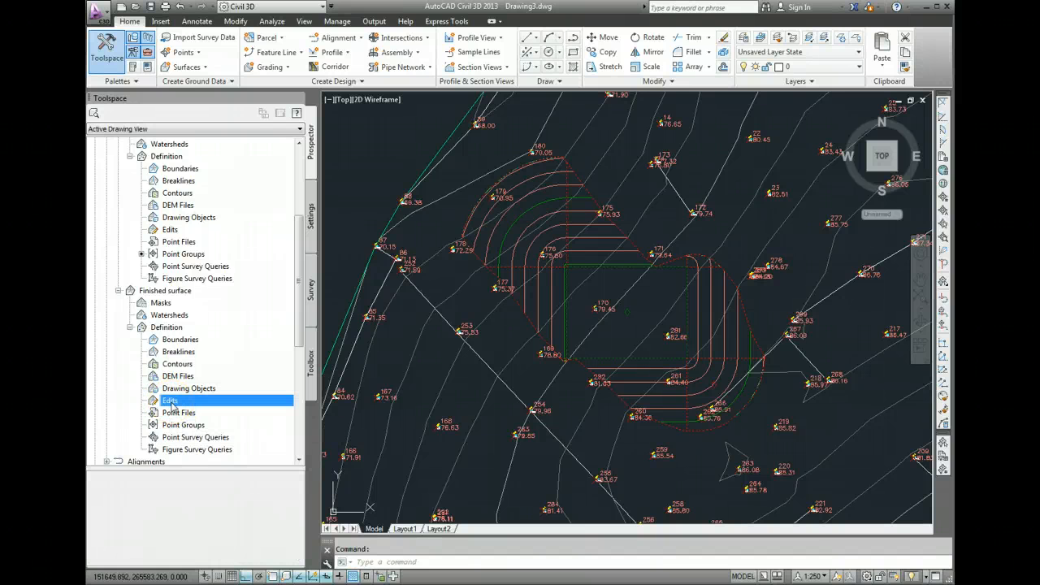
{"action": "right_click", "coordinate": [171, 403]}
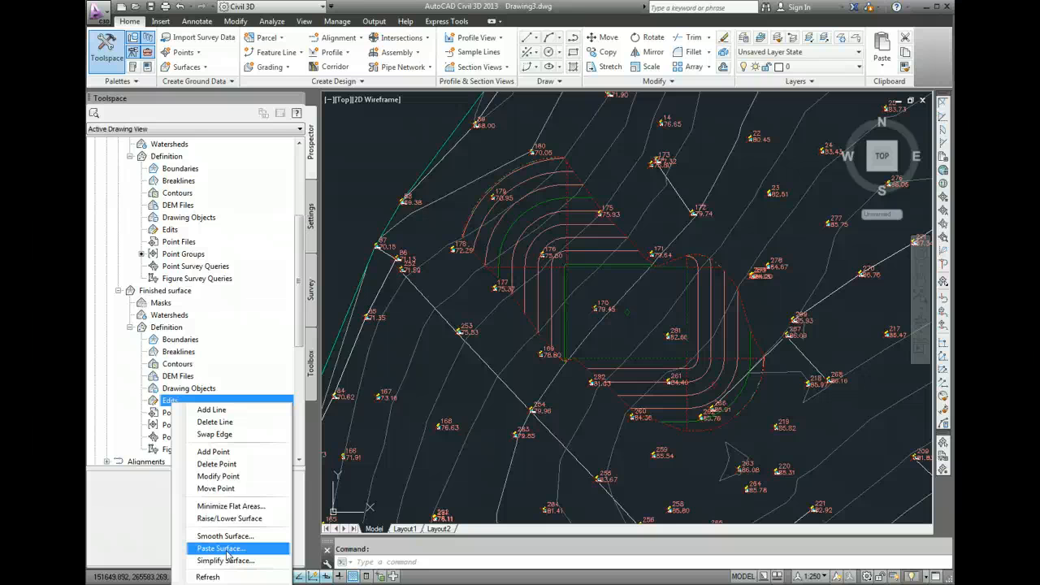
{"action": "left_click", "coordinate": [221, 549]}
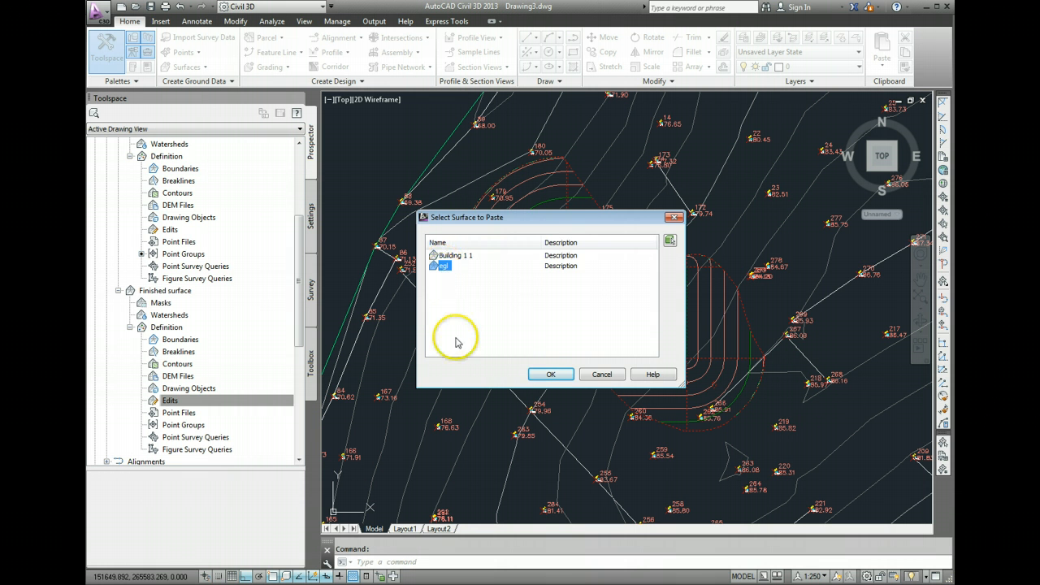
{"action": "left_click", "coordinate": [542, 375]}
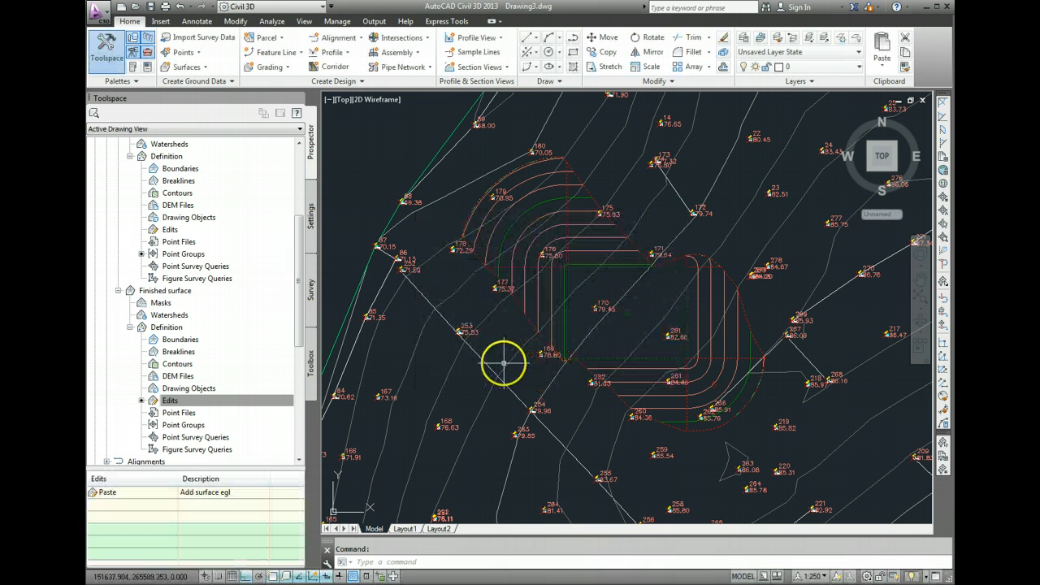
Paste the Building 1 1 surface into the Finished surface on top of the pasted egl surface
{"action": "left_click", "coordinate": [268, 404]}
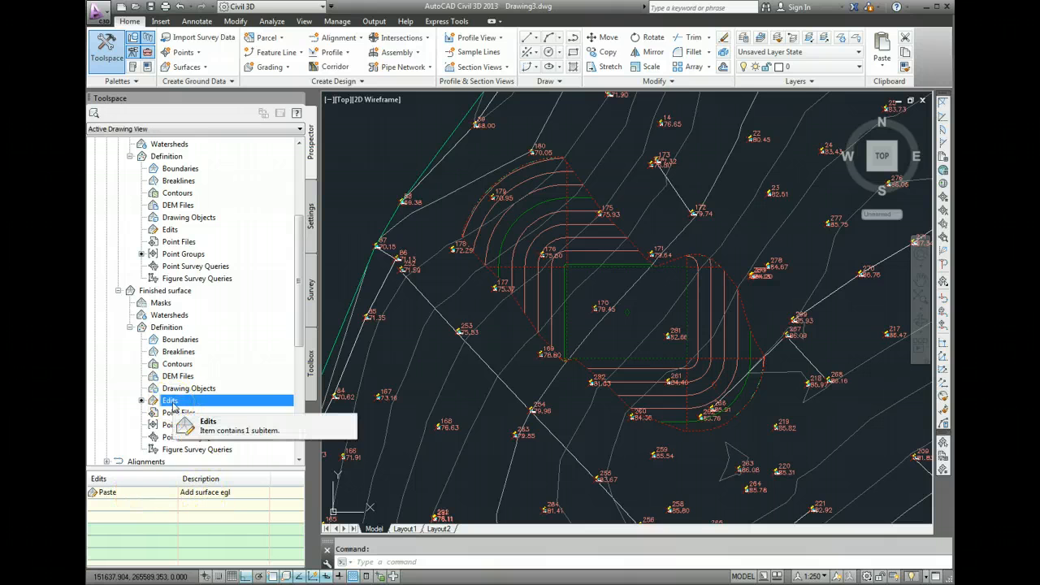
{"action": "scroll", "coordinate": [170, 403], "scroll_direction": "down", "scroll_amount": 2}
{"action": "right_click", "coordinate": [174, 329]}
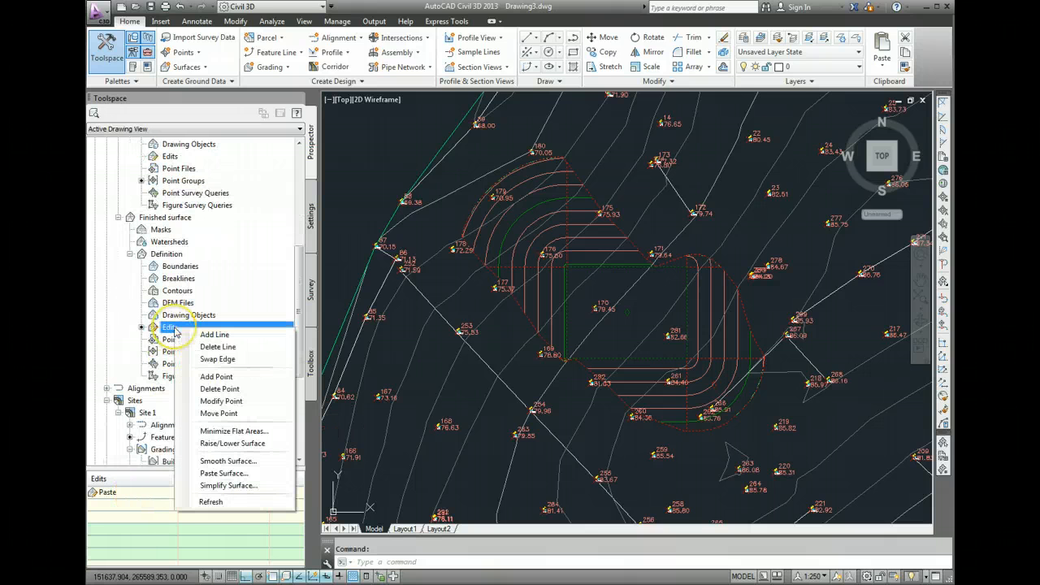
{"action": "left_click", "coordinate": [213, 473]}
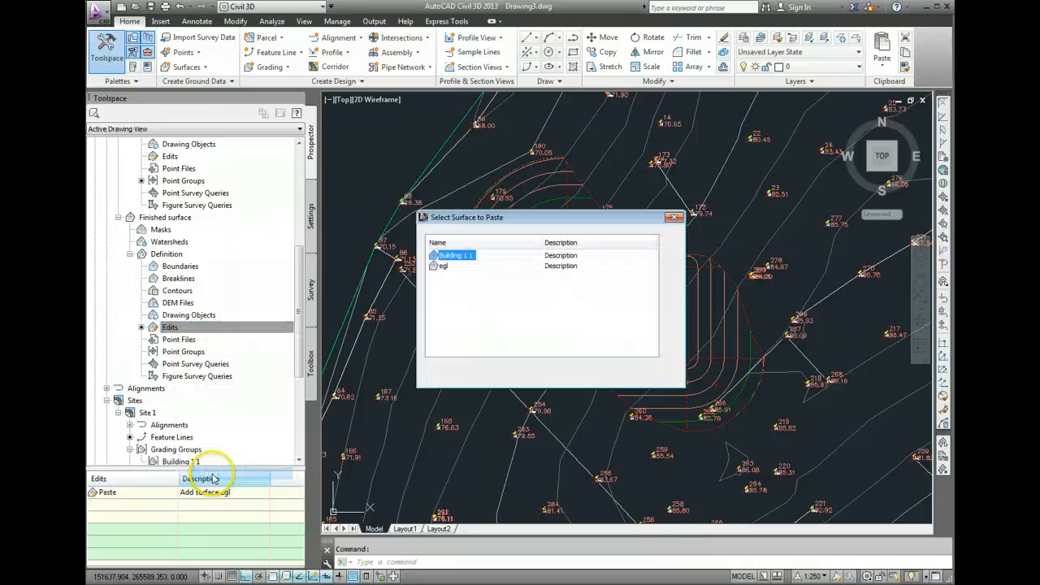
{"action": "left_click", "coordinate": [551, 376]}
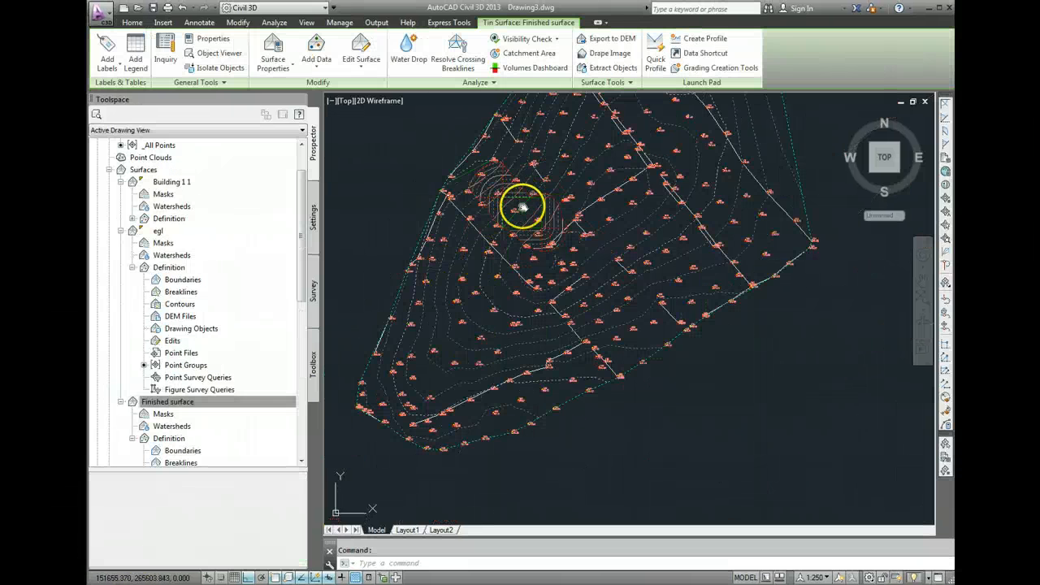
Hide the Building 1 1 surface by setting its surface style to _No Display
{"action": "middle_click_drag", "start_coordinate": [518, 202], "coordinate": [526, 227]}
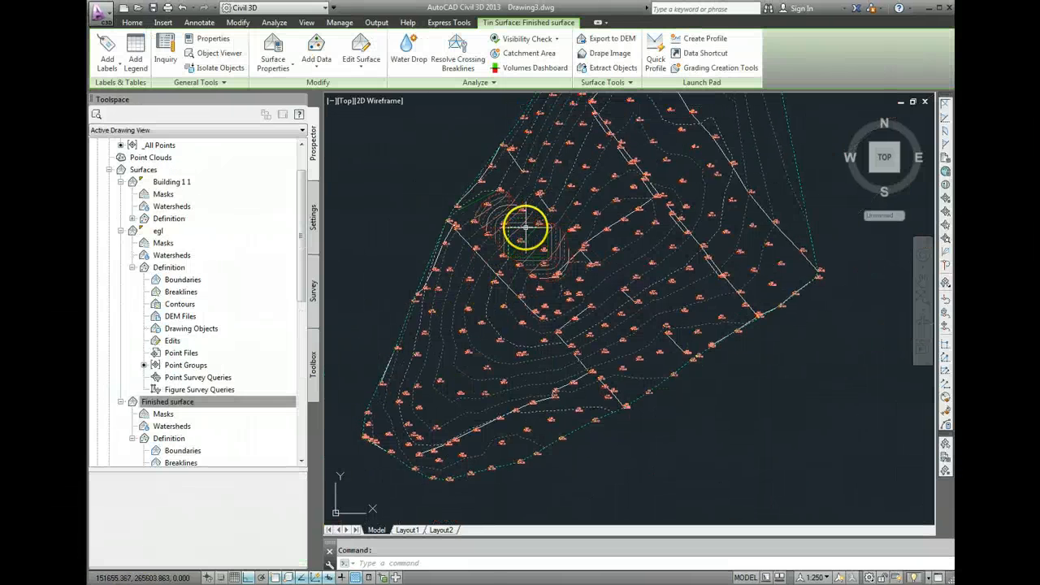
{"action": "scroll", "coordinate": [525, 228], "scroll_direction": "up", "scroll_amount": 5}
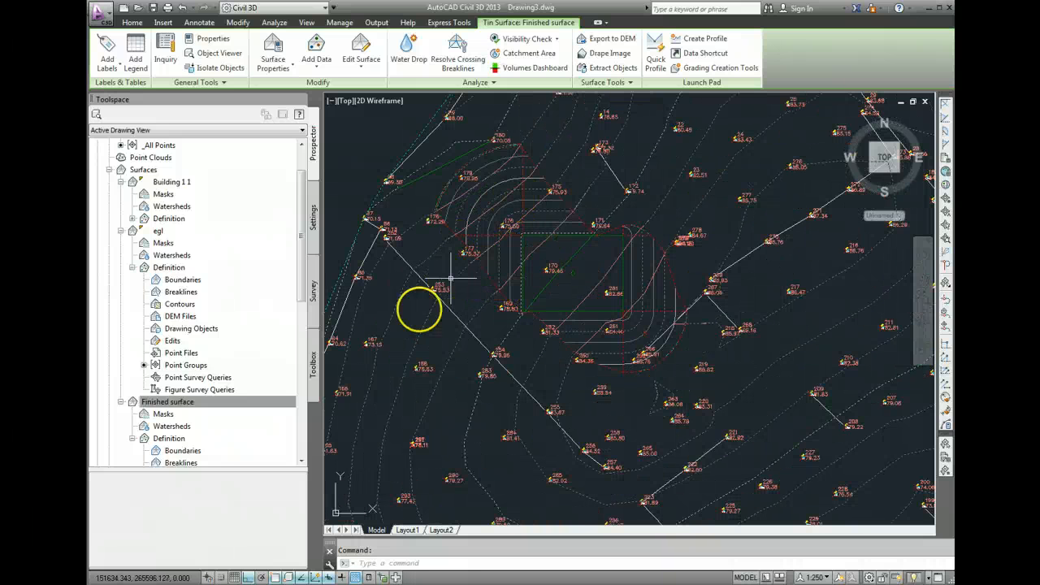
{"action": "mouse_move", "coordinate": [387, 325]}
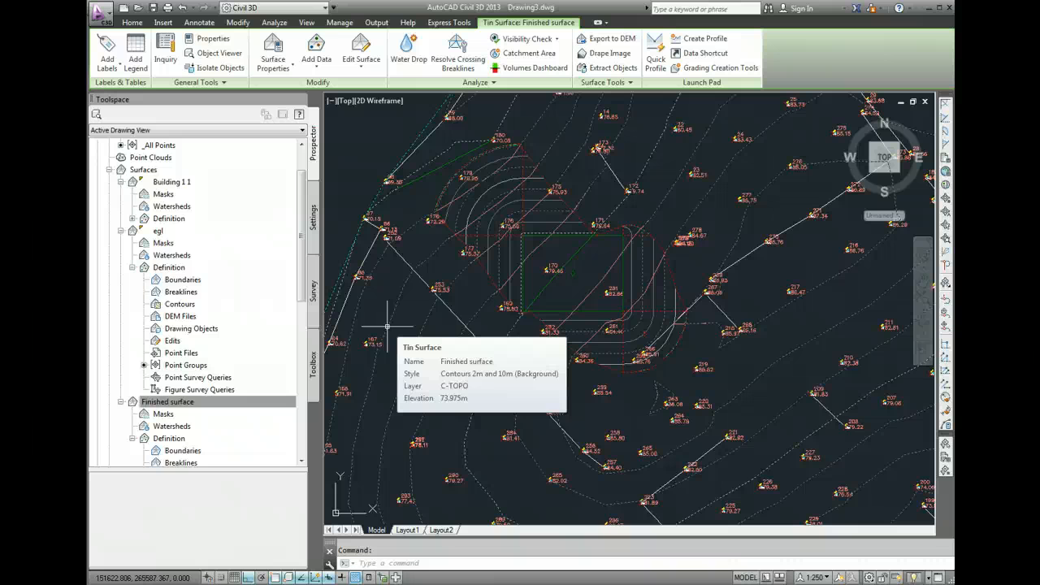
{"action": "left_click", "coordinate": [240, 401]}
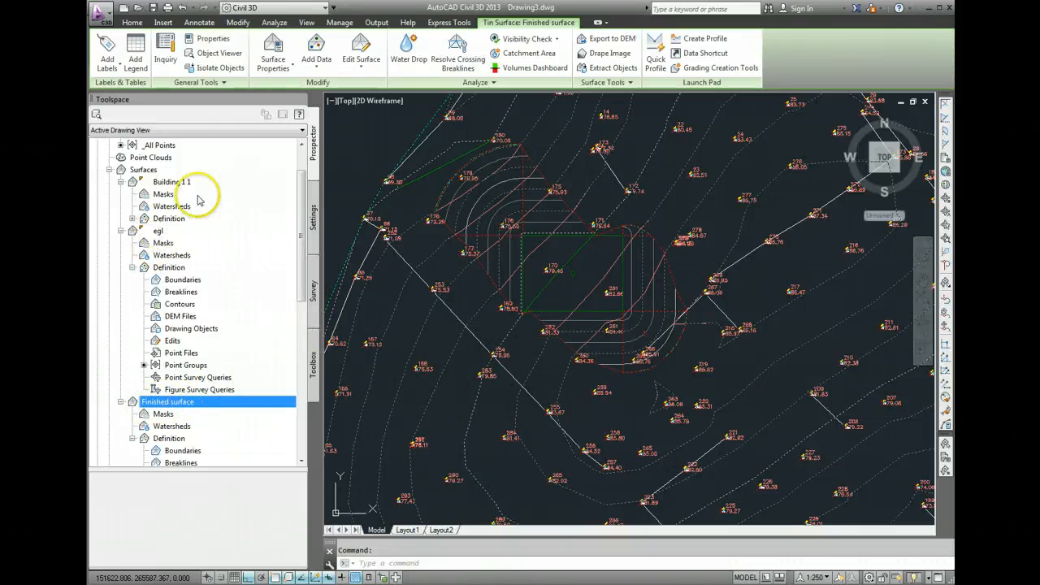
{"action": "left_click", "coordinate": [172, 182]}
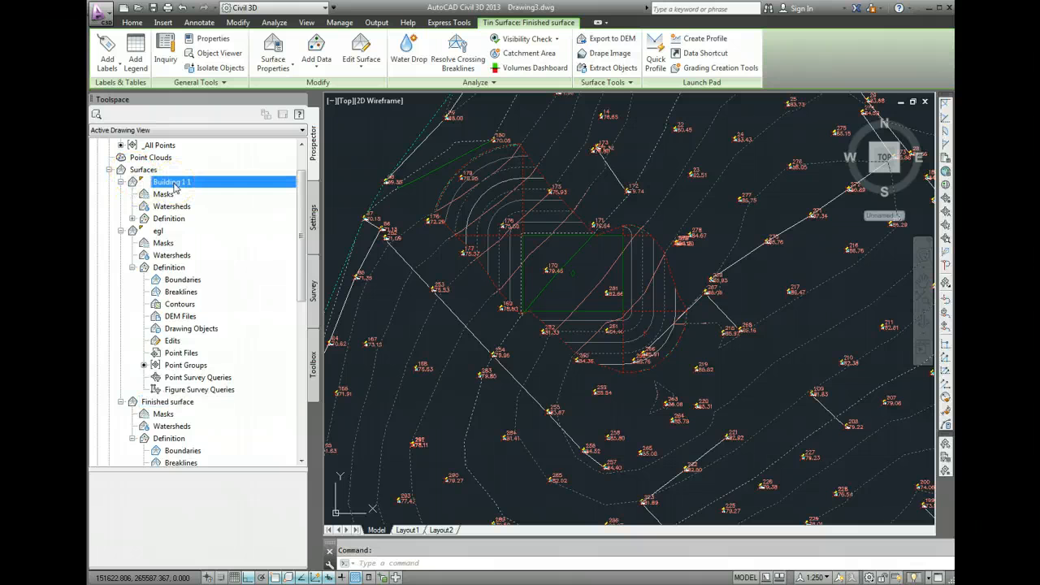
{"action": "right_click", "coordinate": [174, 187]}
{"action": "left_click", "coordinate": [230, 189]}
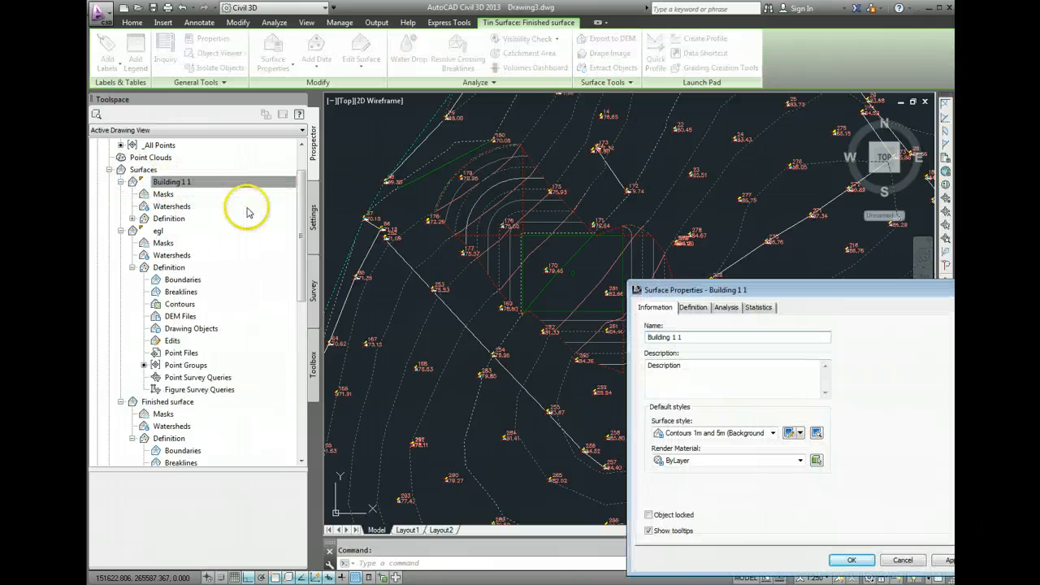
{"action": "left_click", "coordinate": [769, 434]}
{"action": "left_click", "coordinate": [703, 445]}
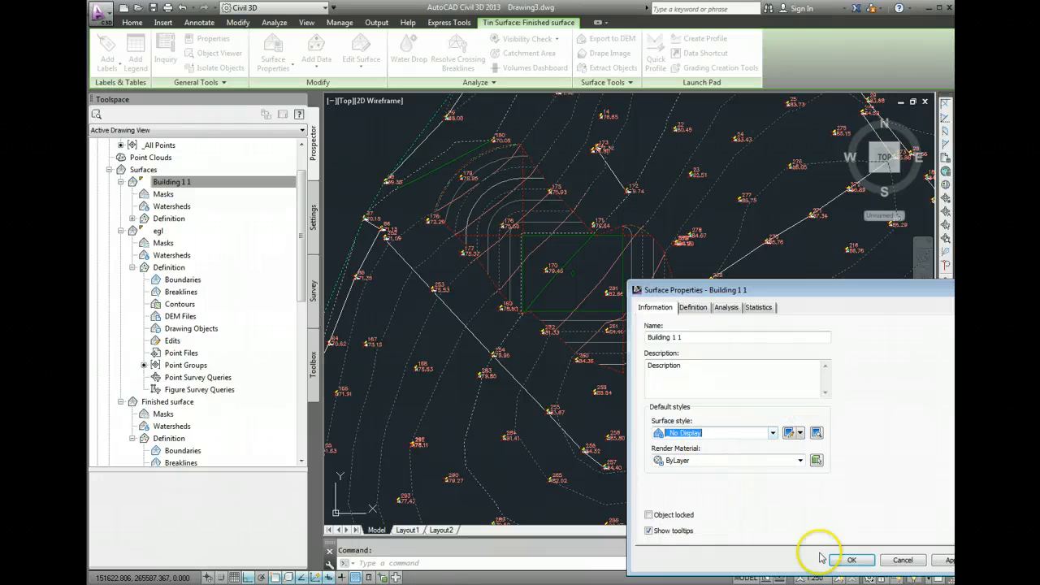
{"action": "left_click", "coordinate": [852, 559]}
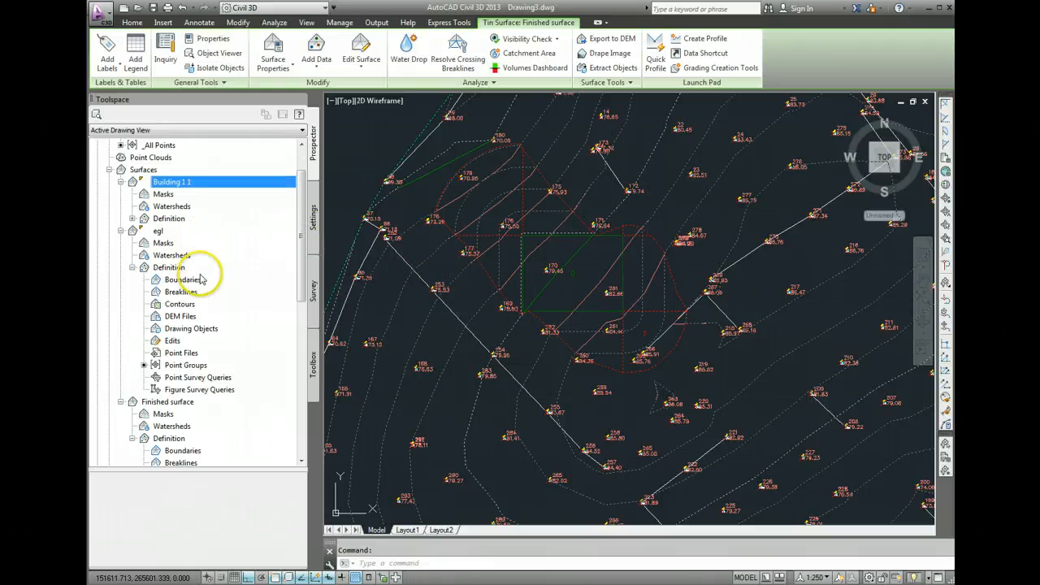
Hide the egl surface by setting its surface style to _No Display
{"action": "left_click", "coordinate": [159, 234]}
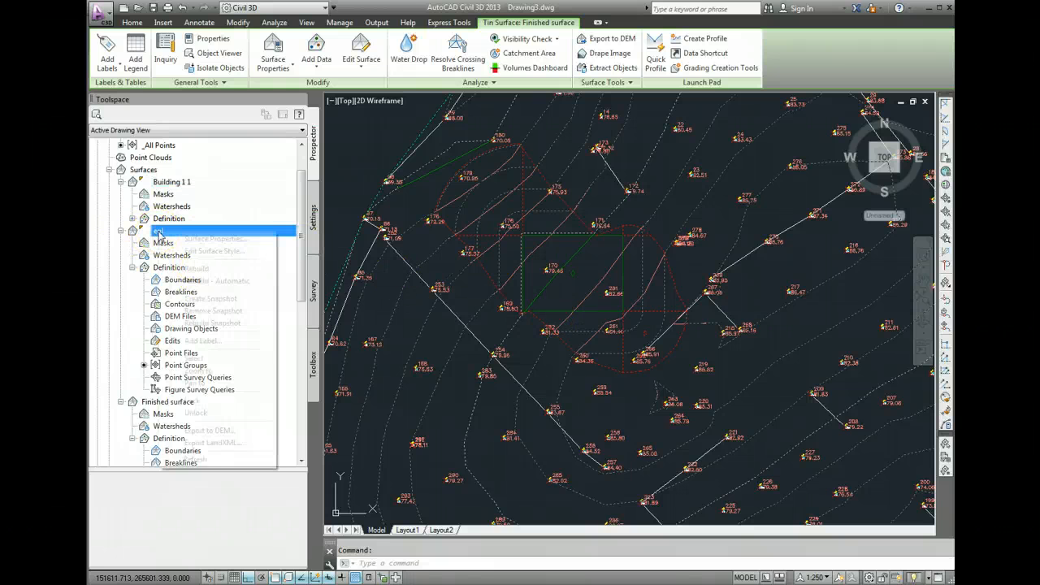
{"action": "right_click", "coordinate": [178, 233]}
{"action": "left_click", "coordinate": [199, 239]}
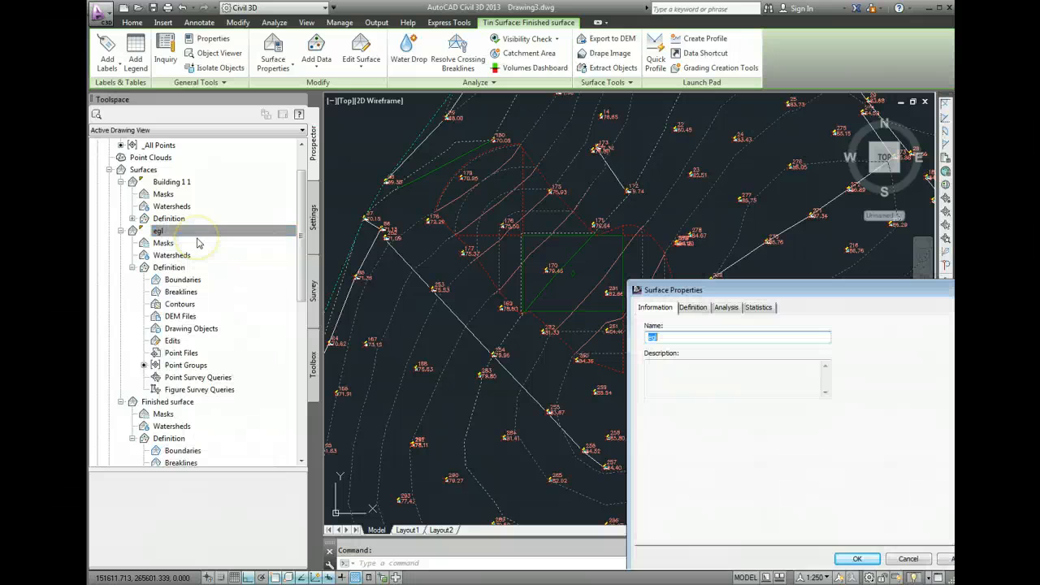
{"action": "left_click", "coordinate": [772, 433]}
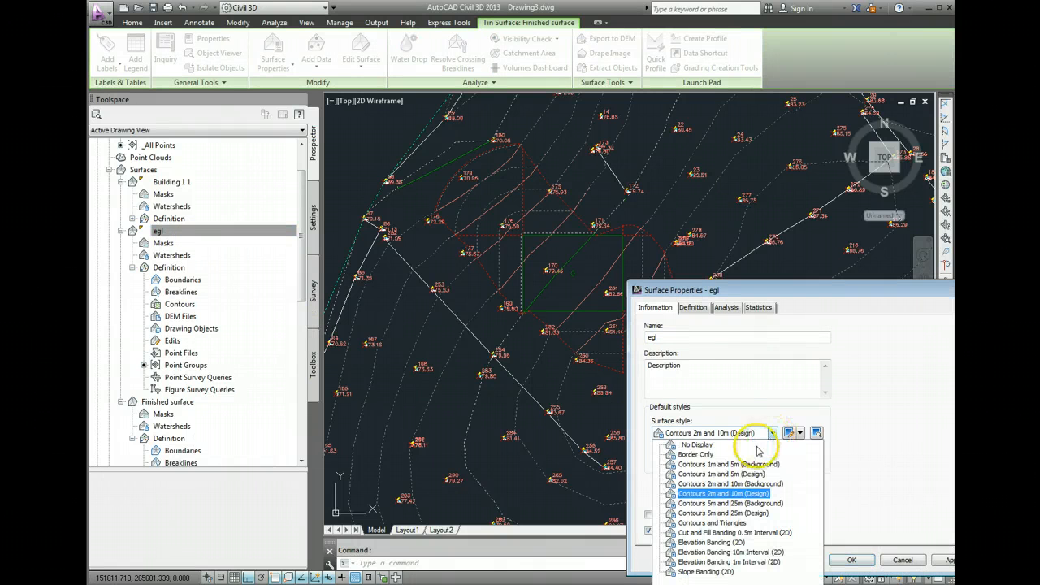
{"action": "left_click", "coordinate": [696, 444]}
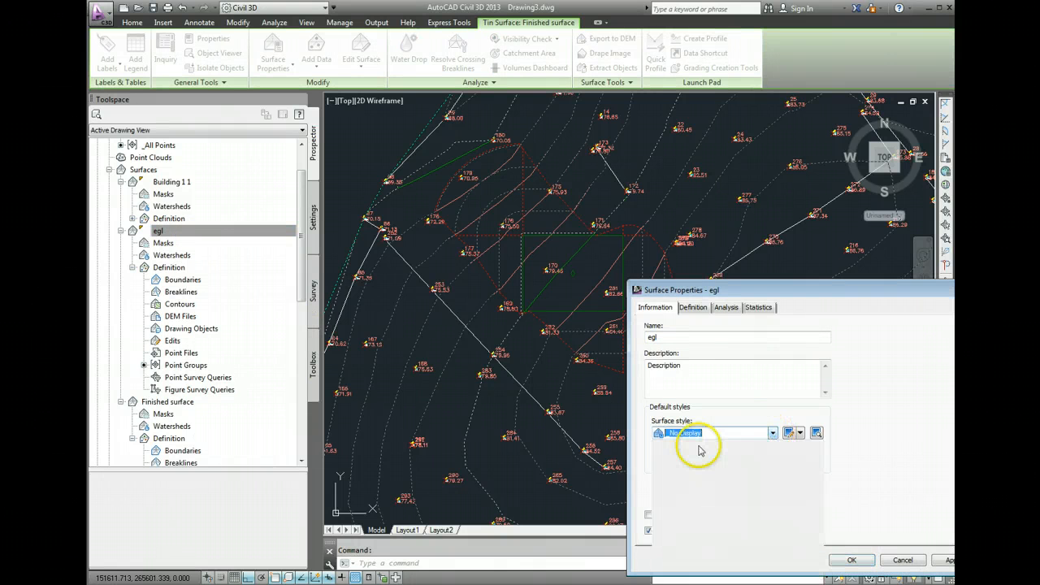
{"action": "left_click", "coordinate": [851, 560]}
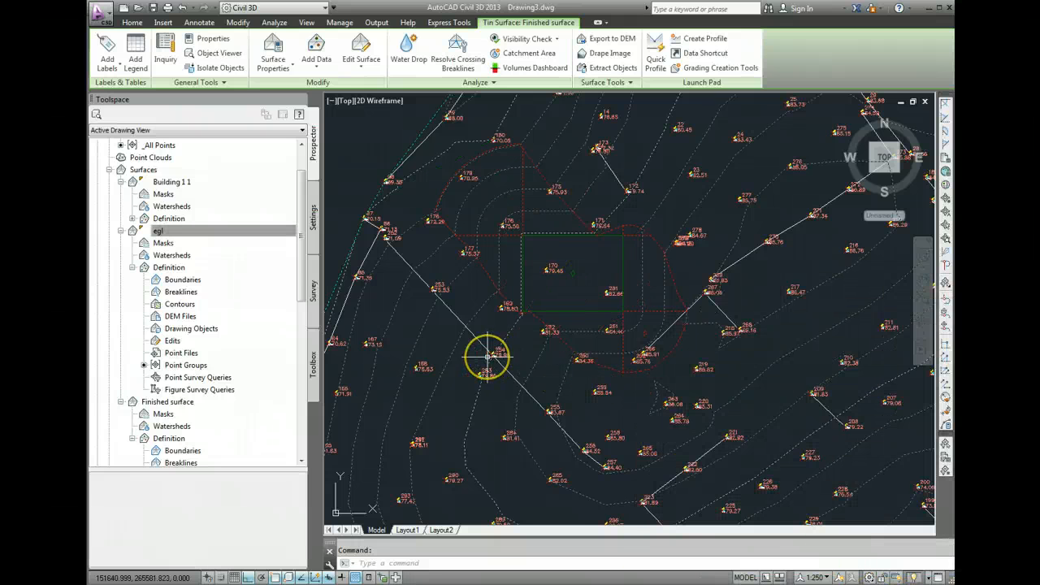
Change the Finished surface's style to the denser 1m and 5m contours and check the combined contours around the building pad
{"action": "scroll", "coordinate": [488, 355], "scroll_direction": "down", "scroll_amount": 2}
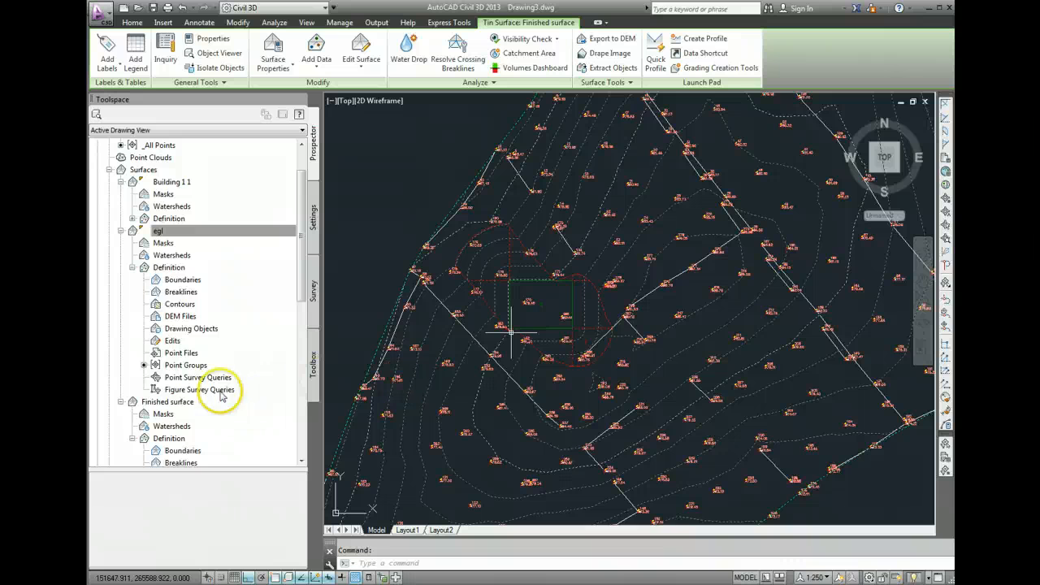
{"action": "left_click", "coordinate": [167, 401]}
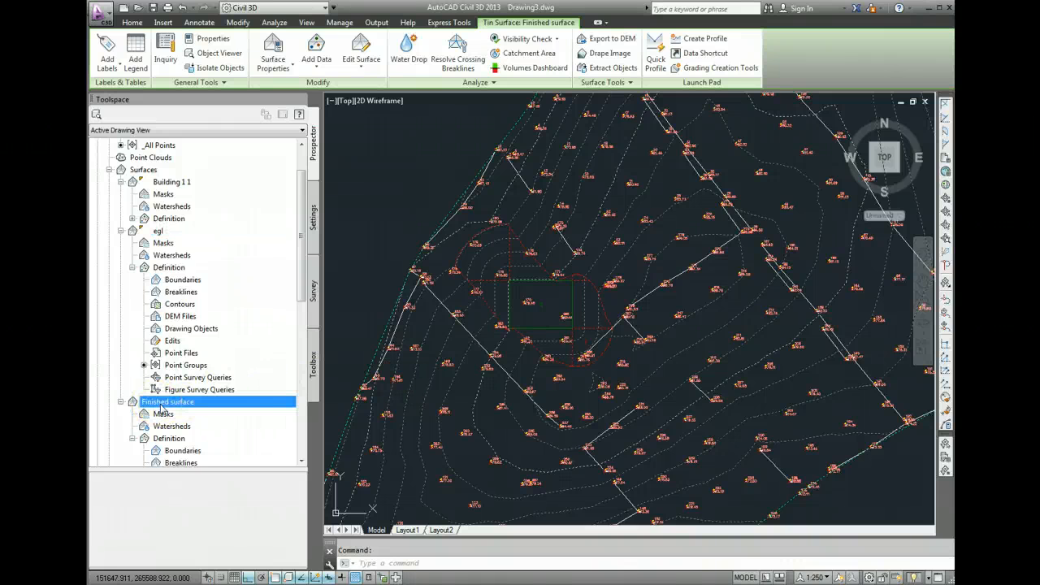
{"action": "right_click", "coordinate": [162, 406]}
{"action": "left_click", "coordinate": [202, 159]}
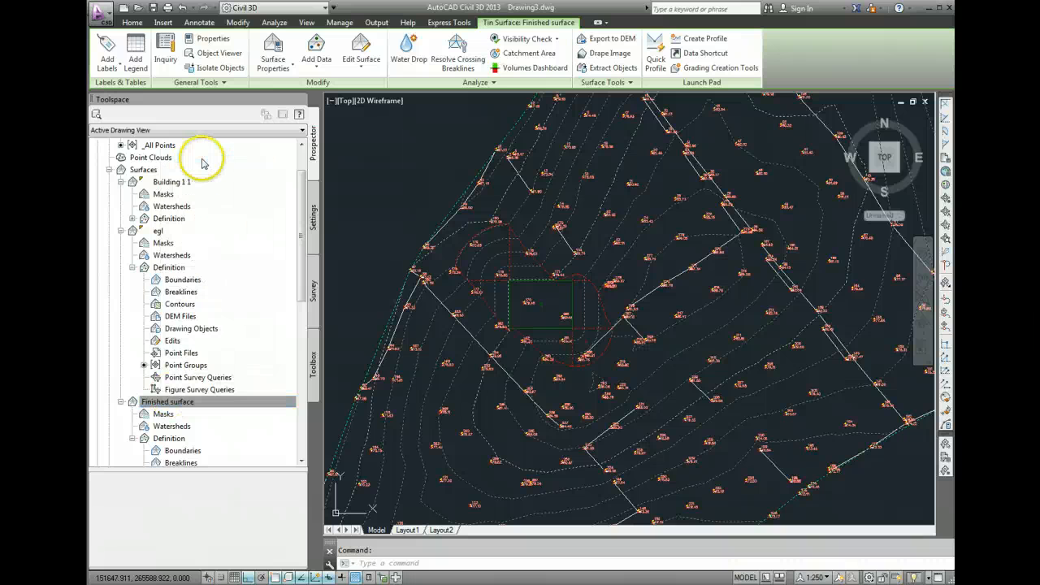
{"action": "left_click_drag", "start_coordinate": [793, 288], "coordinate": [763, 274]}
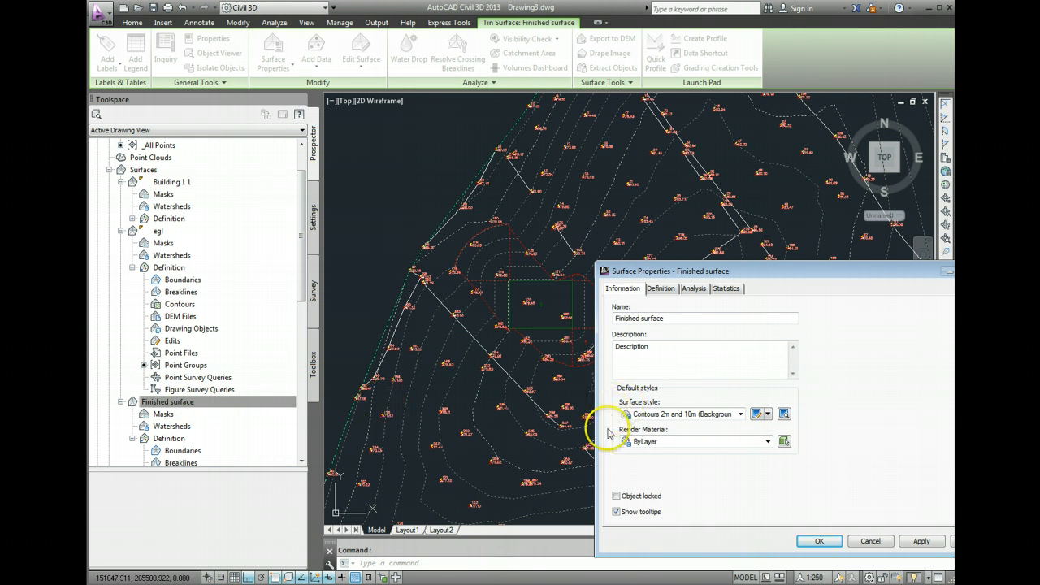
{"action": "left_click", "coordinate": [740, 415]}
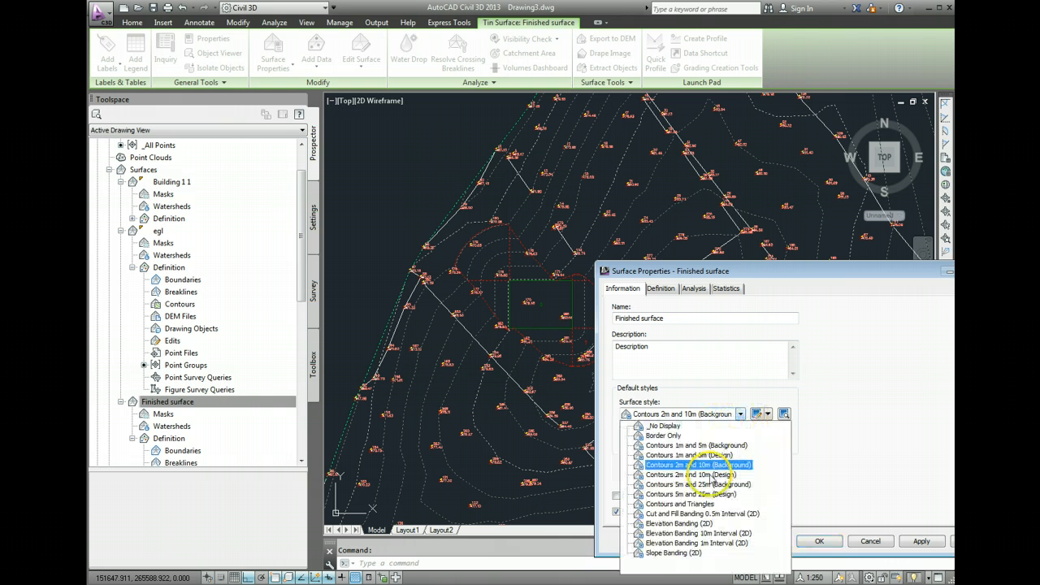
{"action": "left_click", "coordinate": [660, 464]}
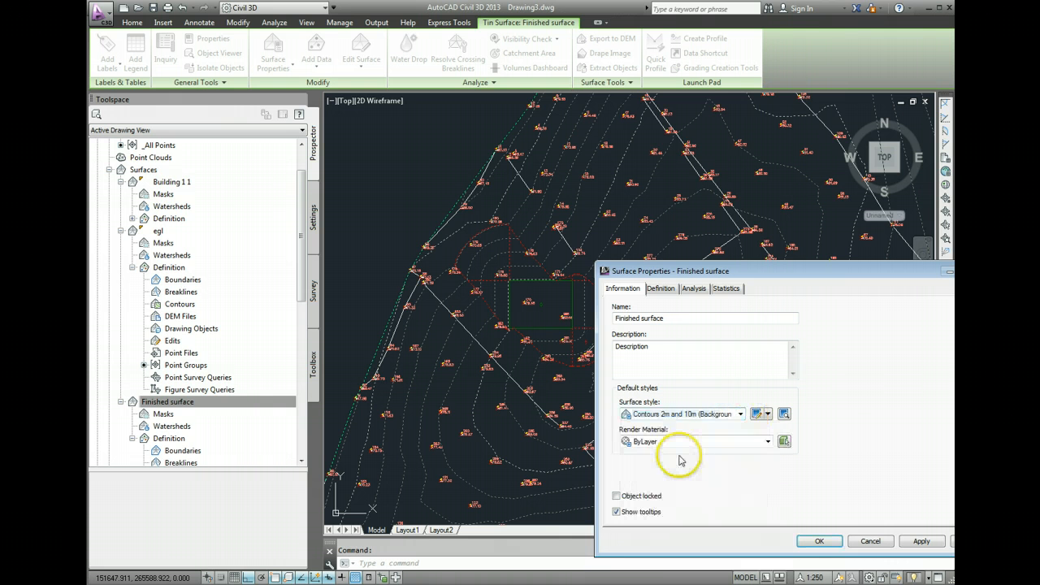
{"action": "left_click", "coordinate": [822, 541]}
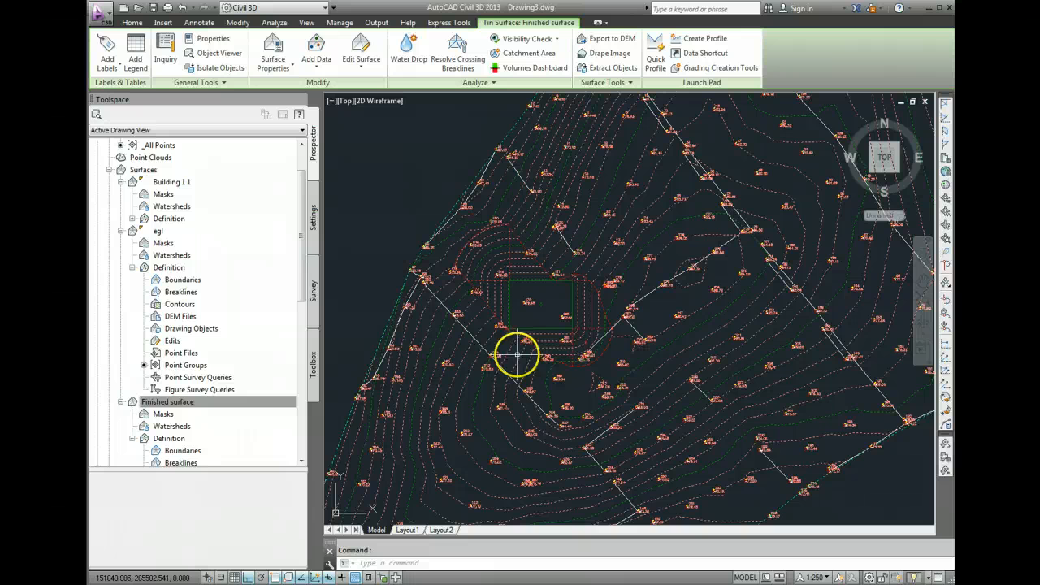
{"action": "scroll", "coordinate": [539, 310], "scroll_direction": "up", "scroll_amount": 2}
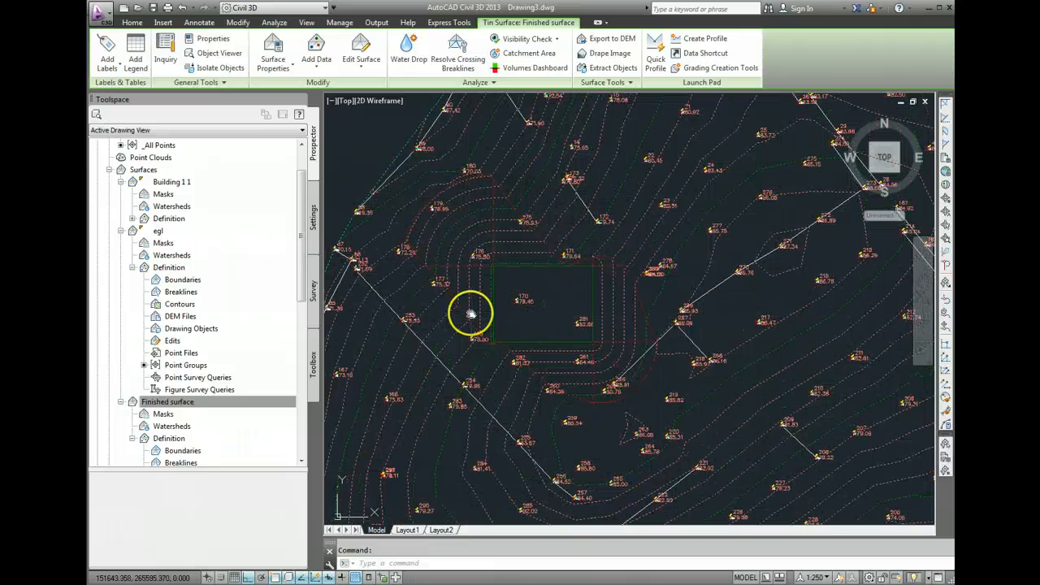
{"action": "middle_click_drag", "start_coordinate": [471, 315], "coordinate": [495, 347]}
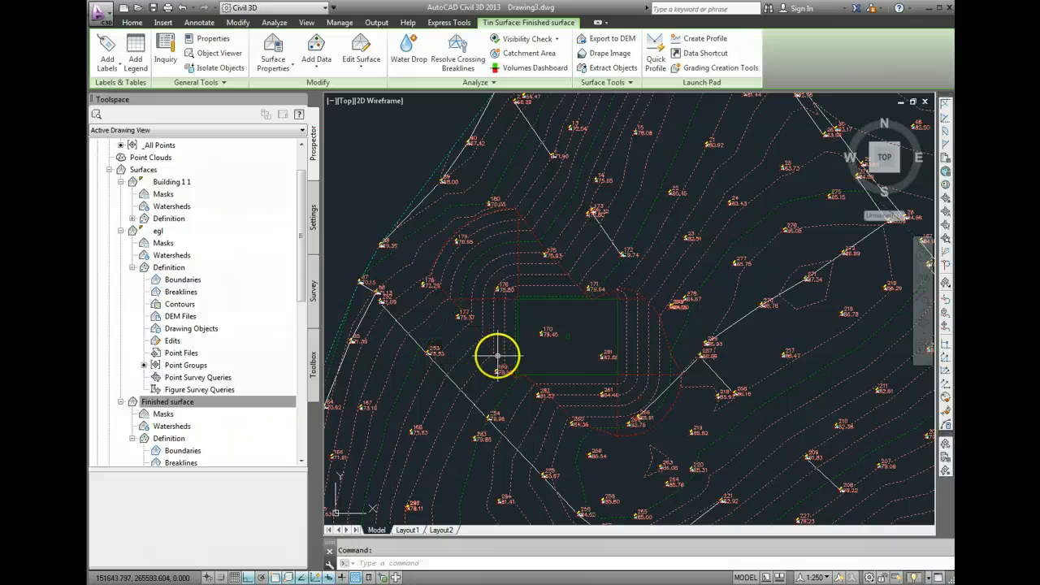
{"action": "scroll", "coordinate": [497, 355], "scroll_direction": "down", "scroll_amount": 3}
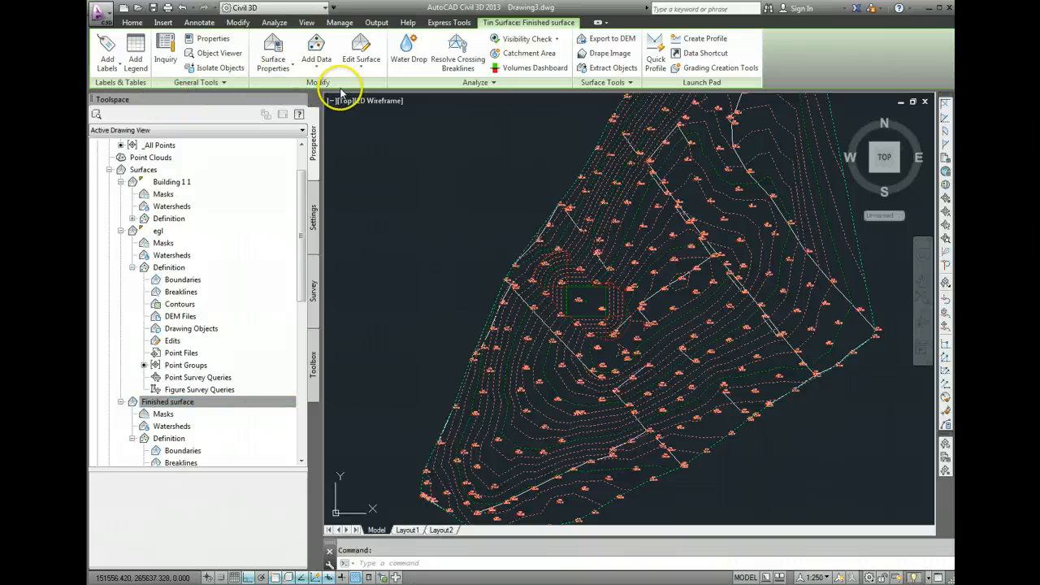
Show the Finished surface in the Object Viewer with the Shaded with edges style and examine the building pad in 3D
{"action": "left_click", "coordinate": [218, 54]}
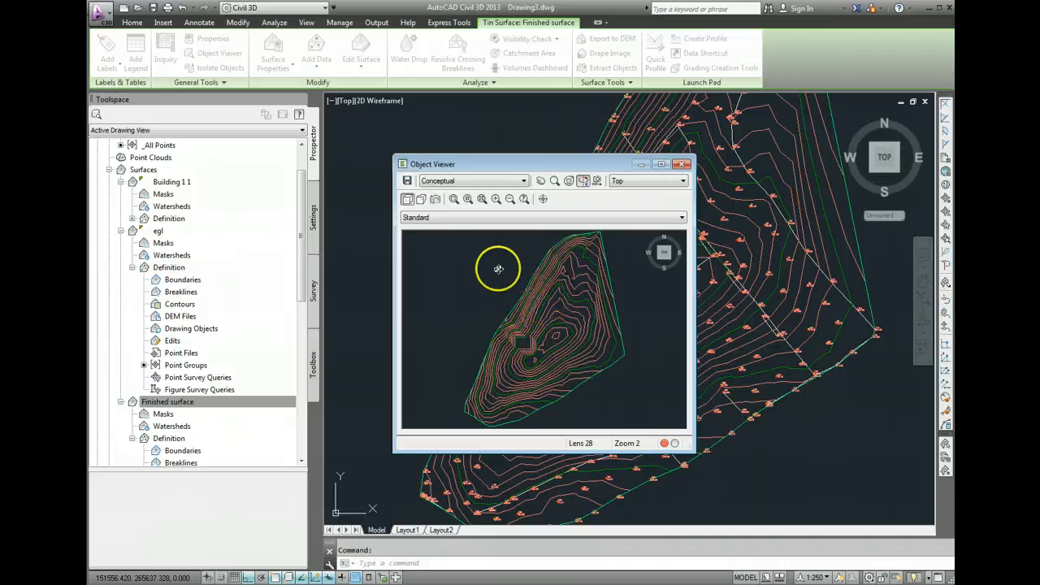
{"action": "left_click", "coordinate": [522, 180]}
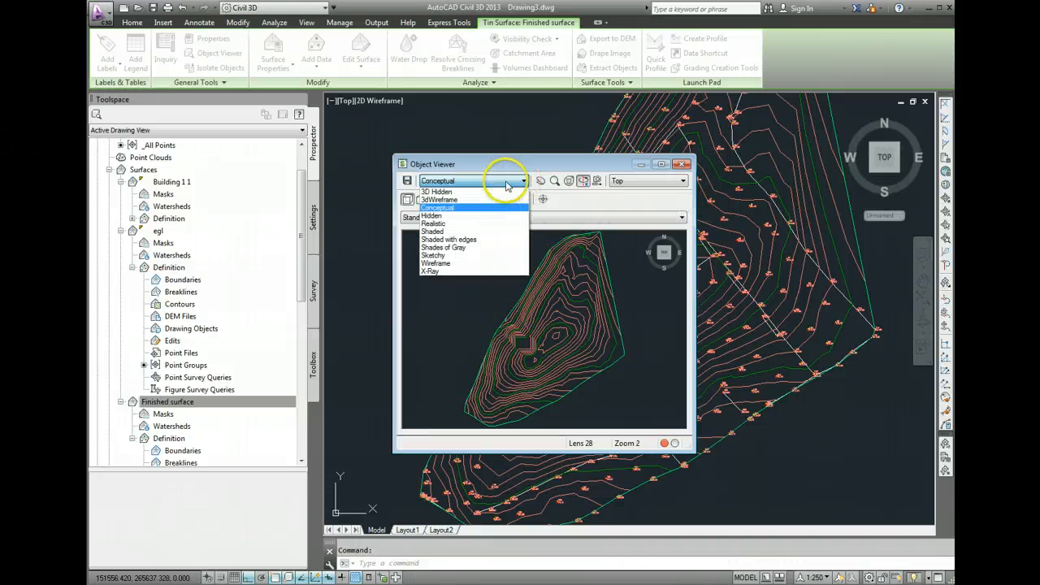
{"action": "left_click", "coordinate": [443, 240]}
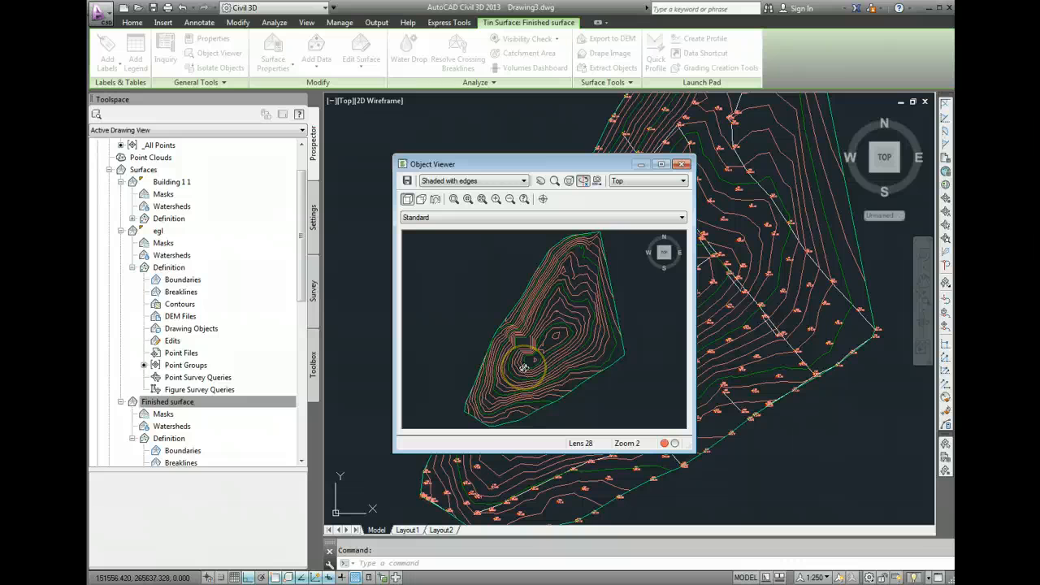
{"action": "mouse_move", "coordinate": [525, 370]}
{"action": "left_mouse_down"}
{"action": "mouse_move", "coordinate": [576, 320]}
{"action": "mouse_move", "coordinate": [539, 347]}
{"action": "left_mouse_up"}
{"action": "scroll", "coordinate": [538, 345], "scroll_direction": "up", "scroll_amount": 3}
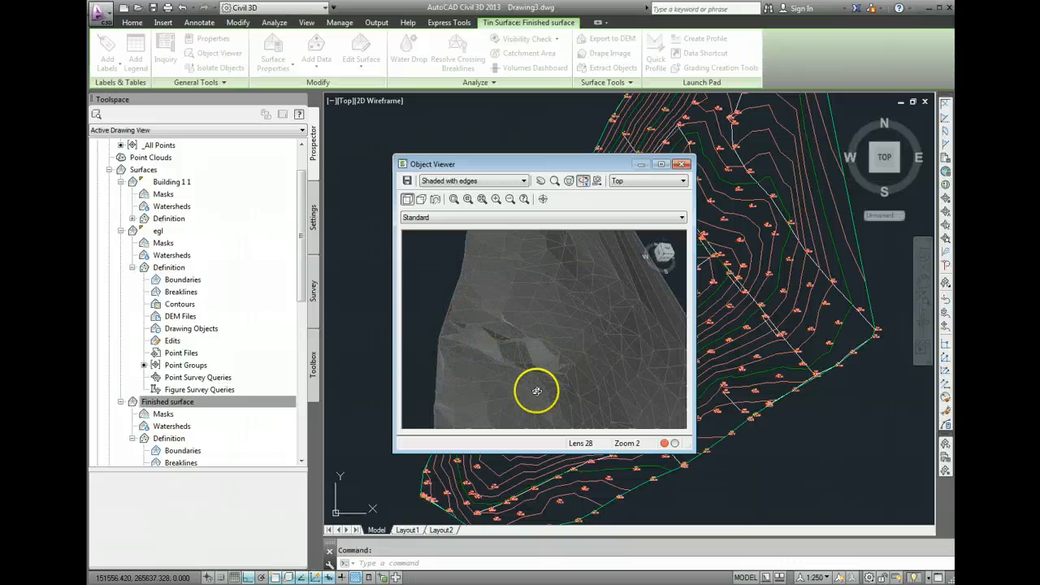
{"action": "left_click_drag", "start_coordinate": [531, 390], "coordinate": [508, 388]}
{"action": "scroll", "coordinate": [549, 346], "scroll_direction": "up", "scroll_amount": 3}
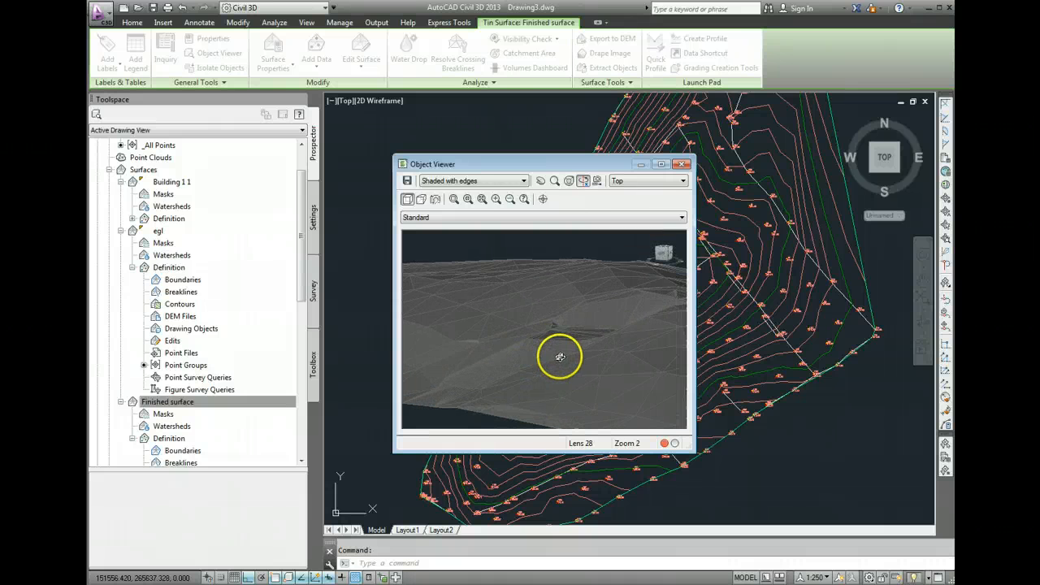
{"action": "scroll", "coordinate": [560, 359], "scroll_direction": "up", "scroll_amount": 3}
{"action": "mouse_move", "coordinate": [573, 371]}
{"action": "left_mouse_down"}
{"action": "mouse_move", "coordinate": [592, 371]}
{"action": "mouse_move", "coordinate": [532, 353]}
{"action": "mouse_move", "coordinate": [563, 334]}
{"action": "mouse_move", "coordinate": [574, 365]}
{"action": "mouse_move", "coordinate": [555, 360]}
{"action": "mouse_move", "coordinate": [594, 358]}
{"action": "mouse_move", "coordinate": [541, 292]}
{"action": "mouse_move", "coordinate": [597, 306]}
{"action": "mouse_move", "coordinate": [538, 271]}
{"action": "mouse_move", "coordinate": [556, 276]}
{"action": "left_mouse_up"}
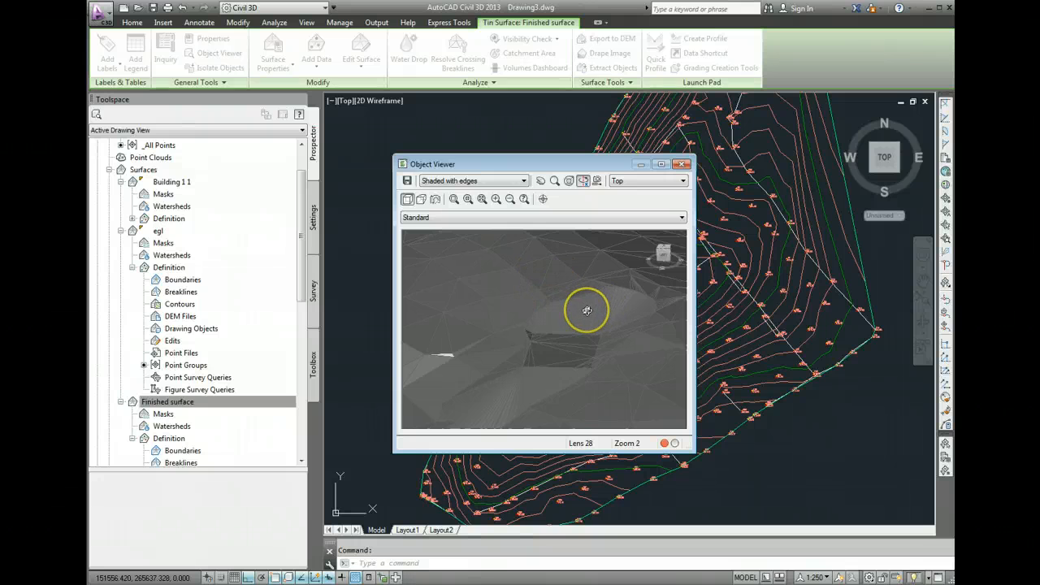
Compare the Realistic, Shaded and Shades of Gray visual styles on the Finished surface preview, ending on Shades of Gray
{"action": "left_click", "coordinate": [524, 182]}
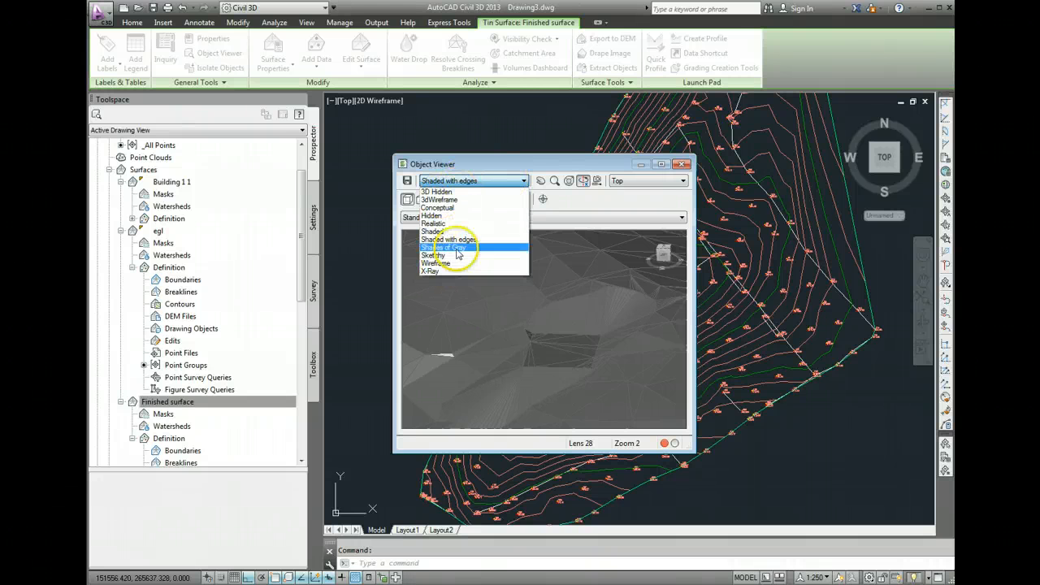
{"action": "left_click", "coordinate": [435, 224]}
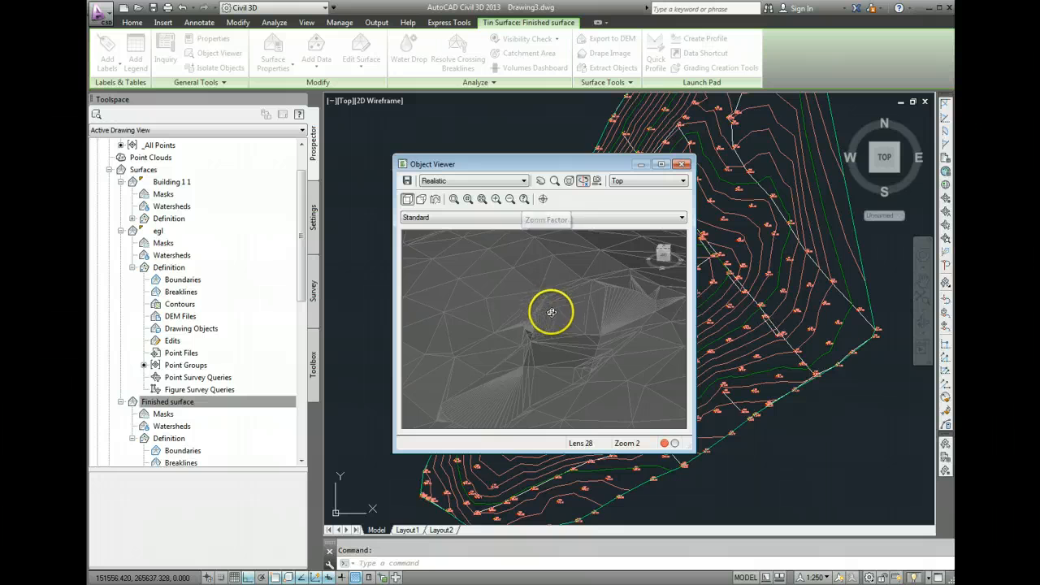
{"action": "scroll", "coordinate": [546, 333], "scroll_direction": "down", "scroll_amount": 1}
{"action": "scroll", "coordinate": [546, 333], "scroll_direction": "down", "scroll_amount": 2}
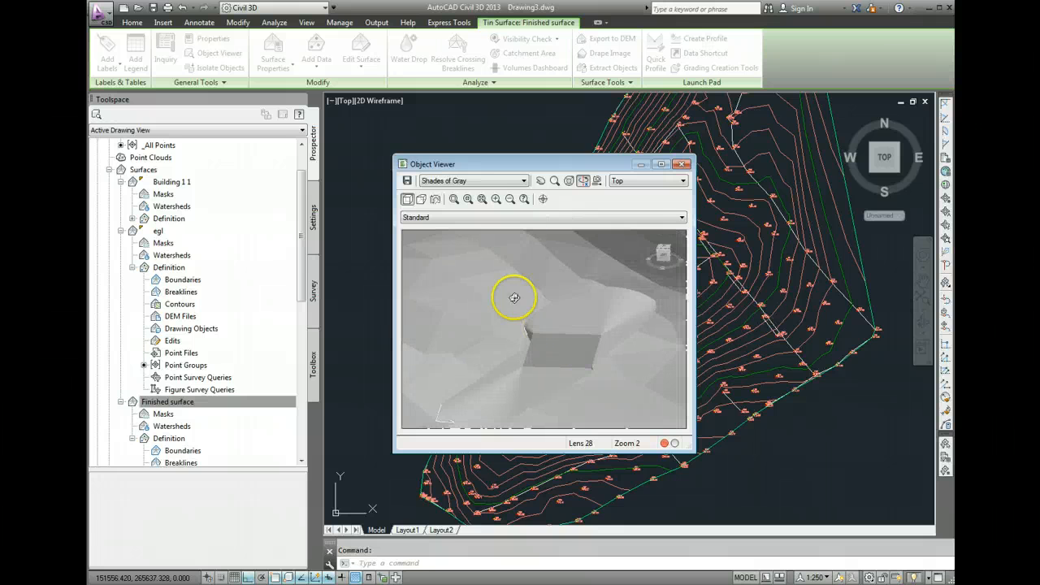
{"action": "scroll", "coordinate": [546, 349], "scroll_direction": "up", "scroll_amount": 4}
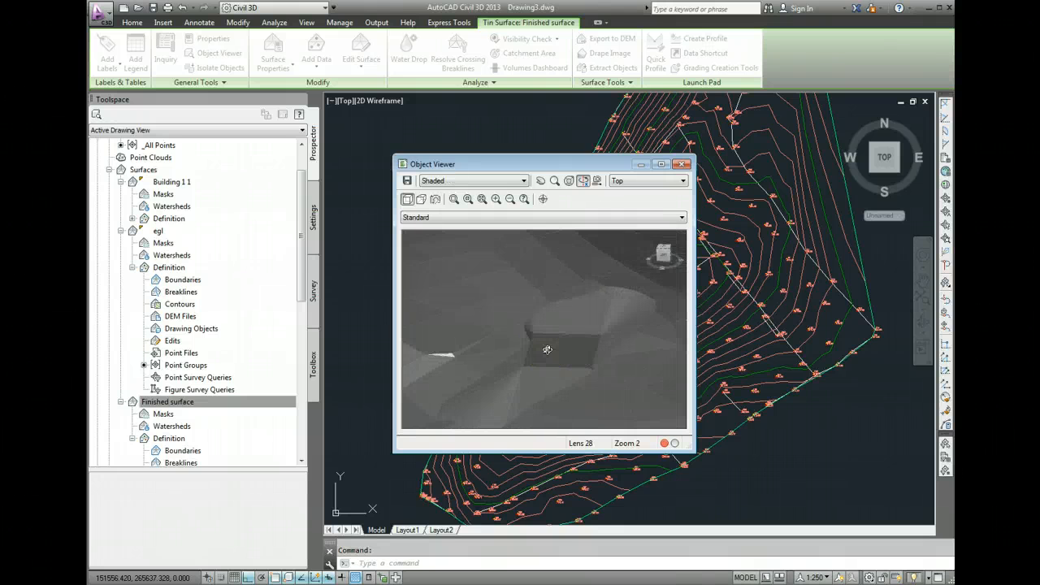
{"action": "scroll", "coordinate": [547, 349], "scroll_direction": "down", "scroll_amount": 4}
Inspect how the building pad cuts into the terrain from a low angle, up close, and close the Object Viewer
{"action": "left_click_drag", "start_coordinate": [546, 350], "coordinate": [562, 351]}
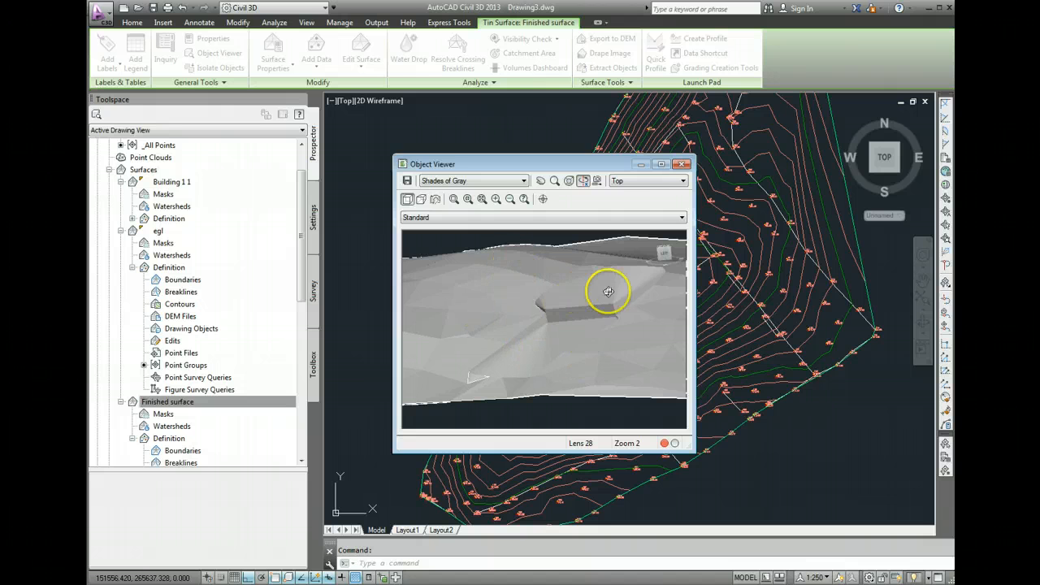
{"action": "scroll", "coordinate": [591, 321], "scroll_direction": "up", "scroll_amount": 3}
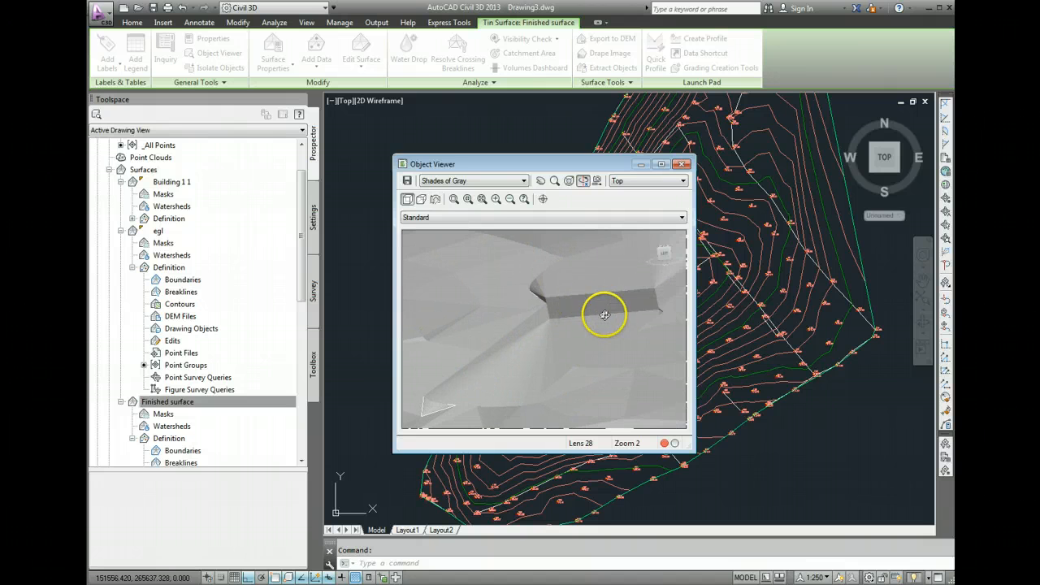
{"action": "left_click", "coordinate": [683, 166]}
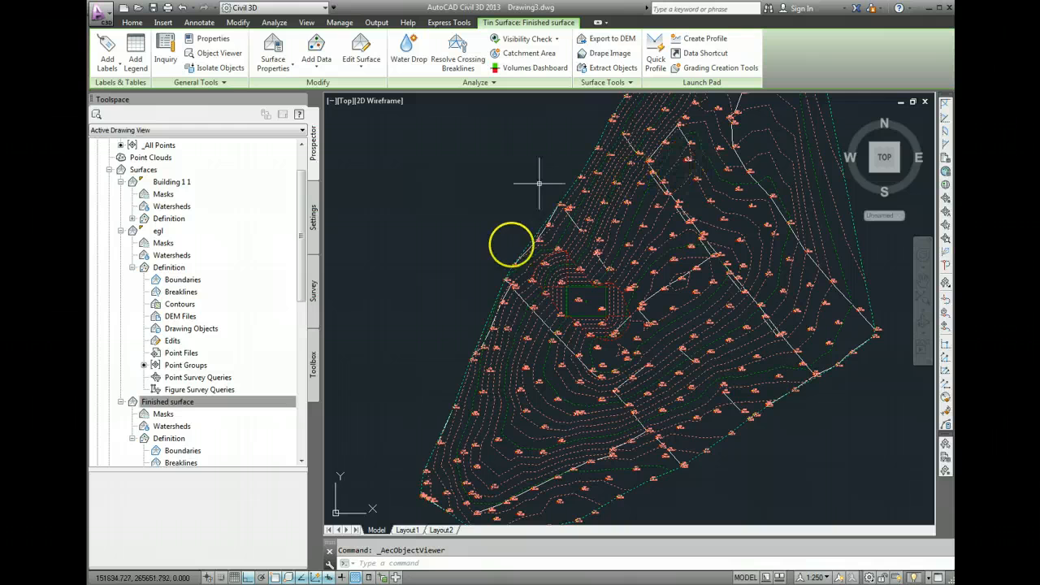